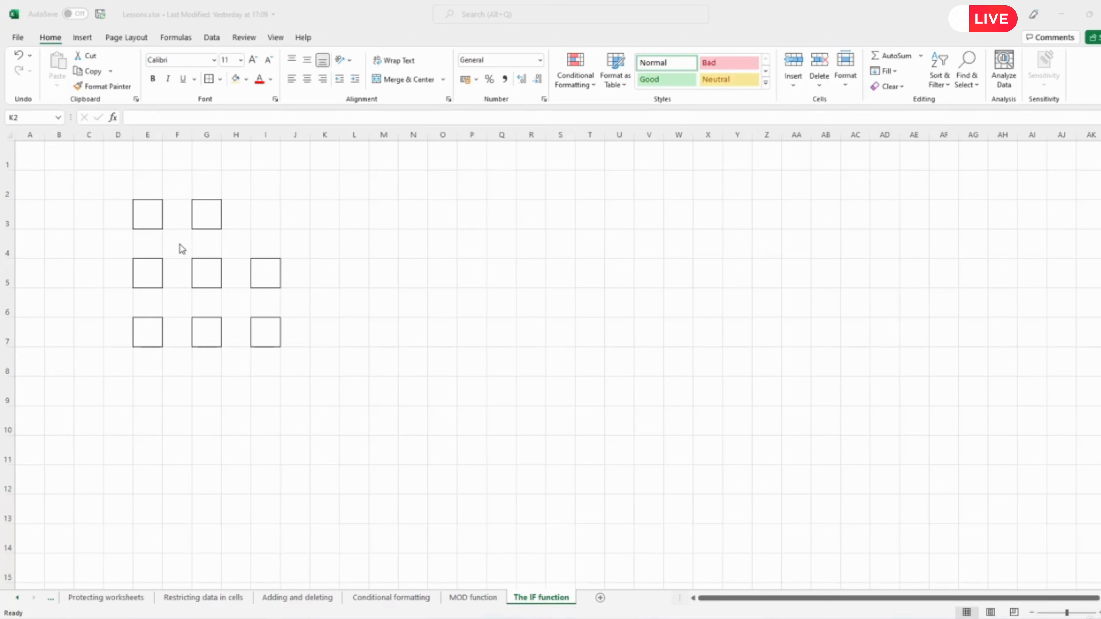
- Enter 4 in cell E3 and center the range E3:I7 both vertically and horizontally
{"action": "left_click", "coordinate": [150, 217]}
{"action": "left_click", "coordinate": [141, 217]}
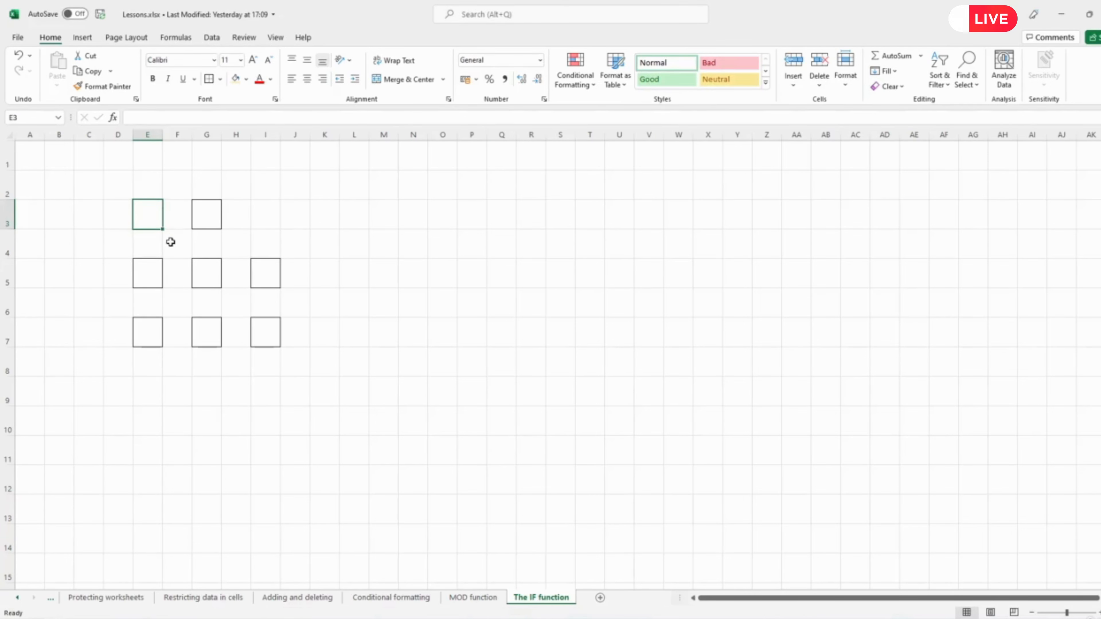
{"action": "left_click", "coordinate": [299, 227]}
{"action": "left_click_drag", "start_coordinate": [142, 218], "coordinate": [268, 328]}
{"action": "left_click", "coordinate": [307, 60]}
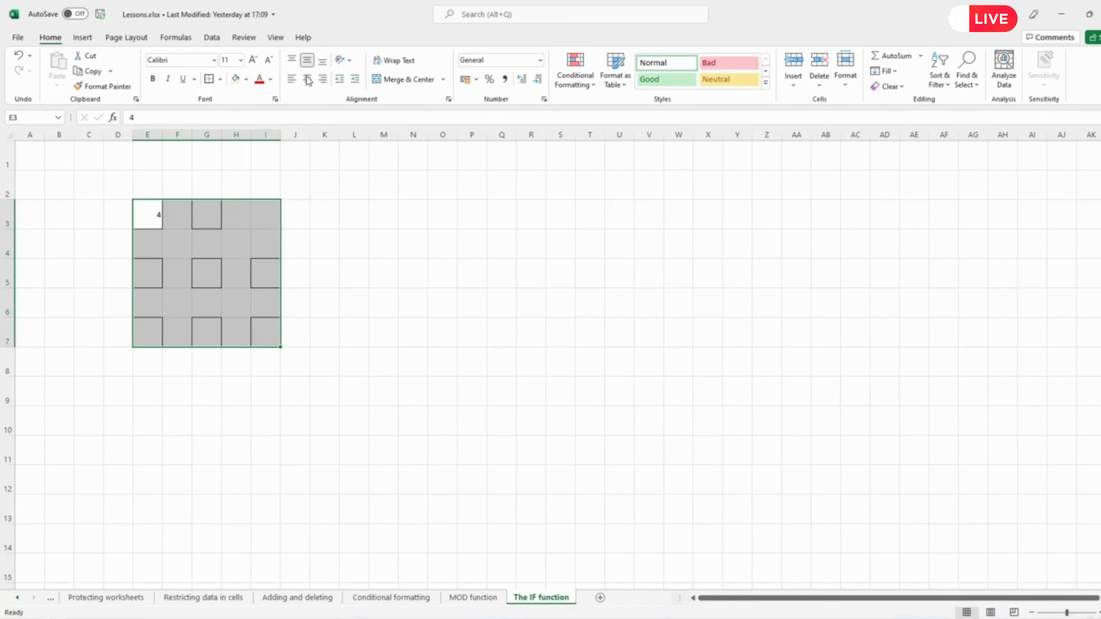
{"action": "left_click", "coordinate": [307, 79]}
{"action": "left_click", "coordinate": [342, 293]}
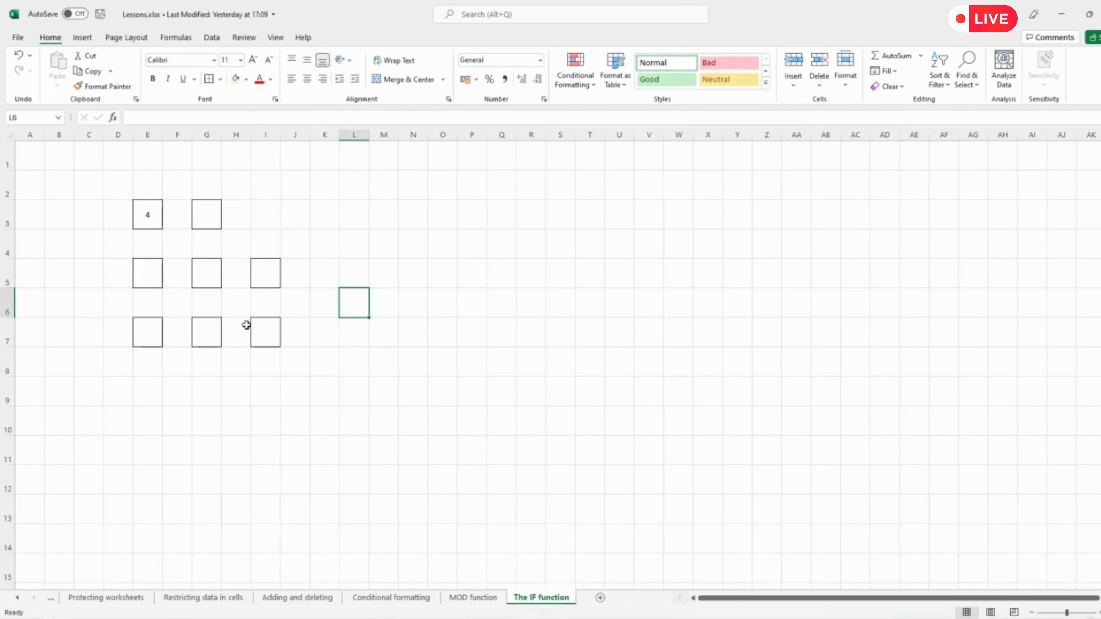
- Fill the bordered cells with 4 in E5, 2 in I5, 4 in E7 and 2 in G7
{"action": "left_click", "coordinate": [151, 276]}
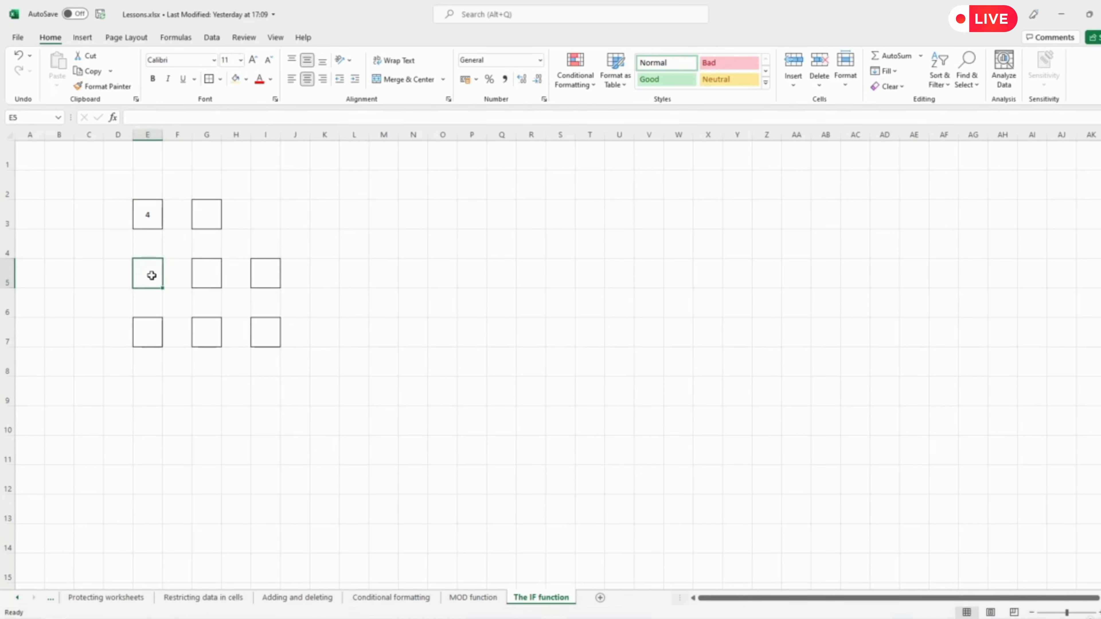
{"action": "type", "text": "4"}
{"action": "left_click", "coordinate": [265, 274]}
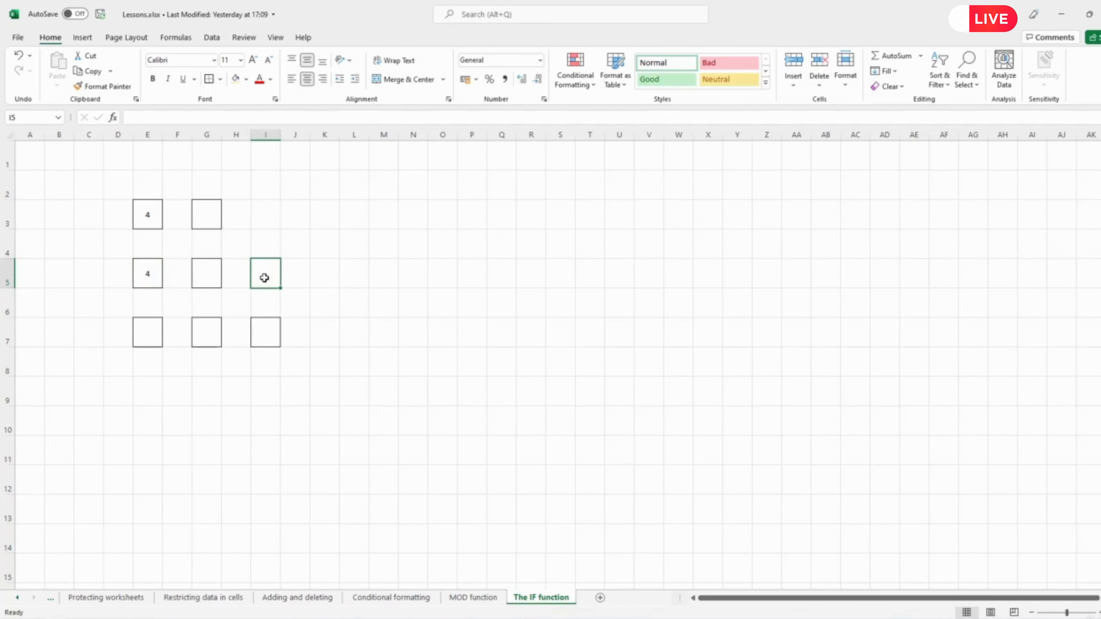
{"action": "type", "text": "2"}
{"action": "left_click", "coordinate": [413, 302]}
{"action": "left_click", "coordinate": [151, 338]}
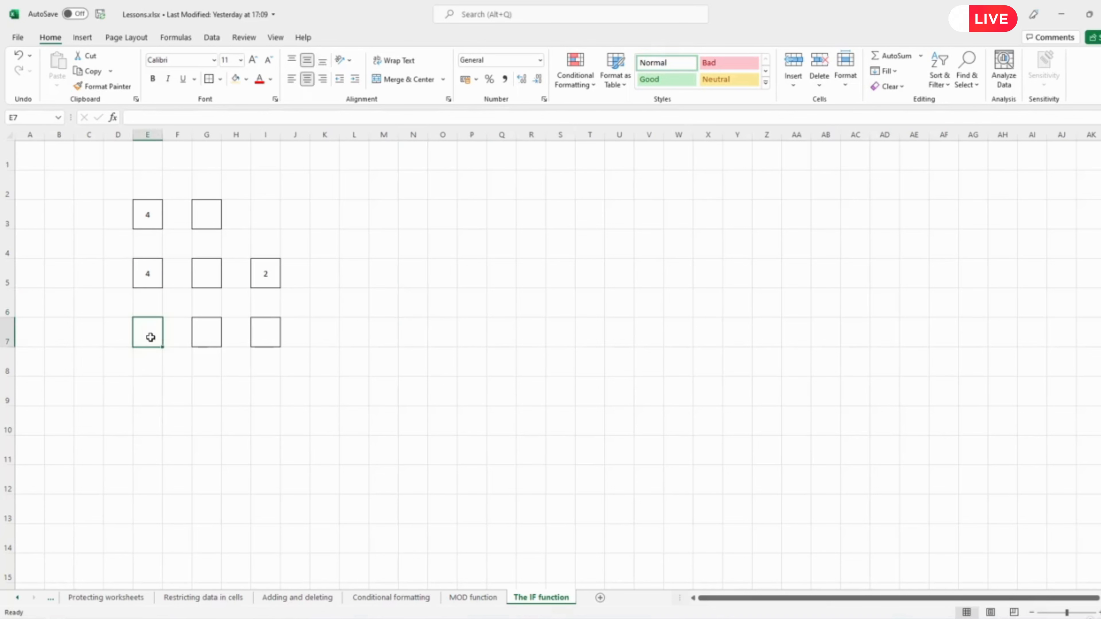
{"action": "type", "text": "4"}
{"action": "left_click", "coordinate": [204, 420]}
{"action": "left_click", "coordinate": [244, 416]}
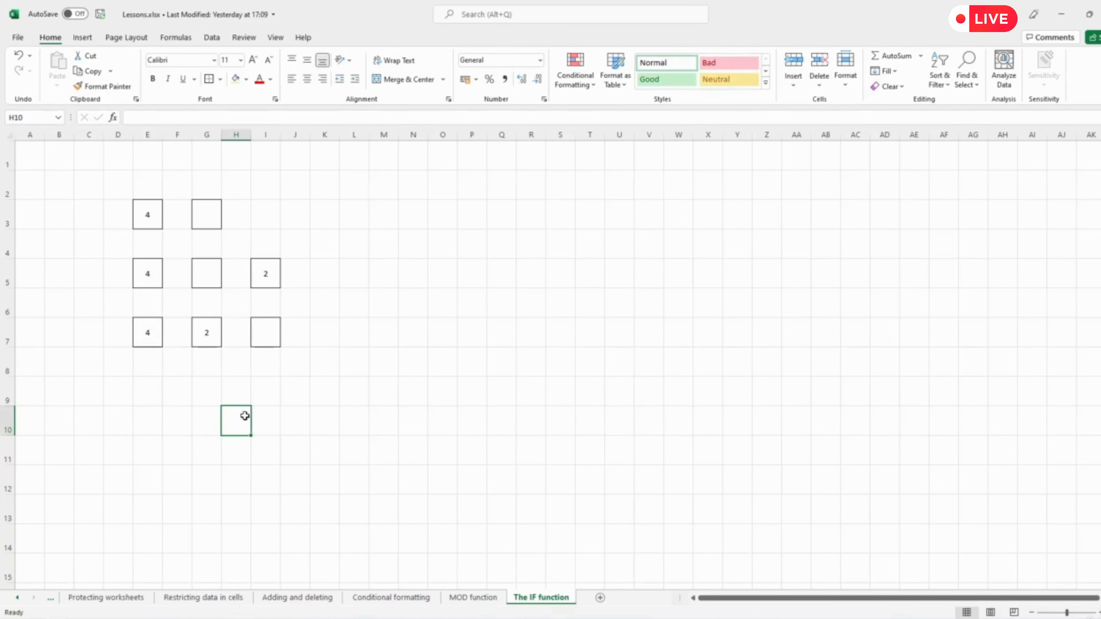
- Start an IF formula in cell G3 with the logical test E3>3
{"action": "left_click", "coordinate": [203, 210]}
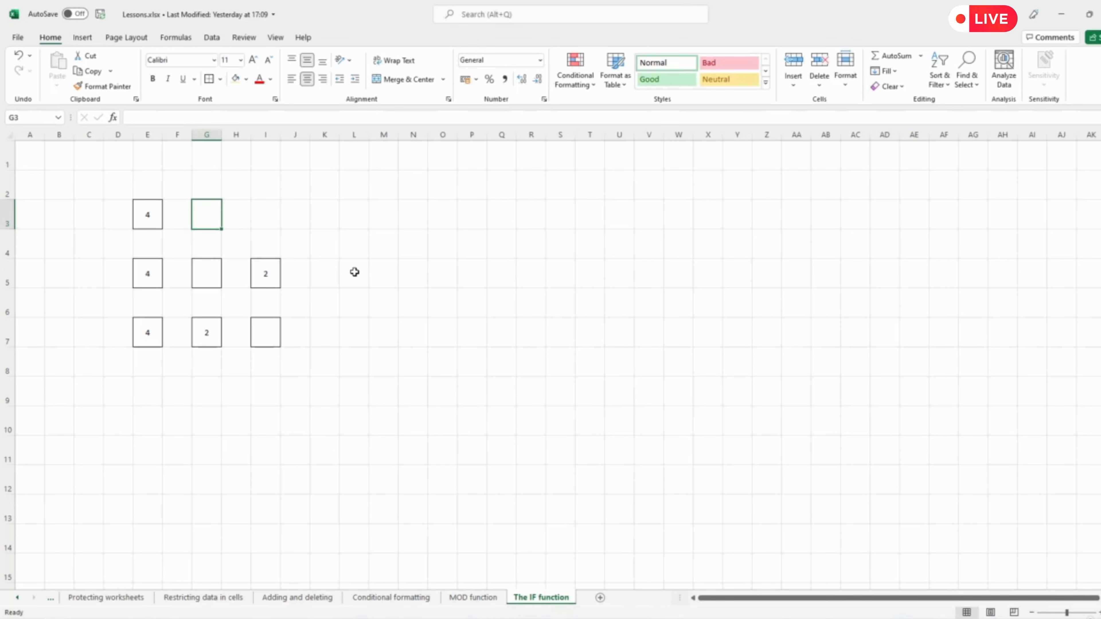
{"action": "type", "text": "="}
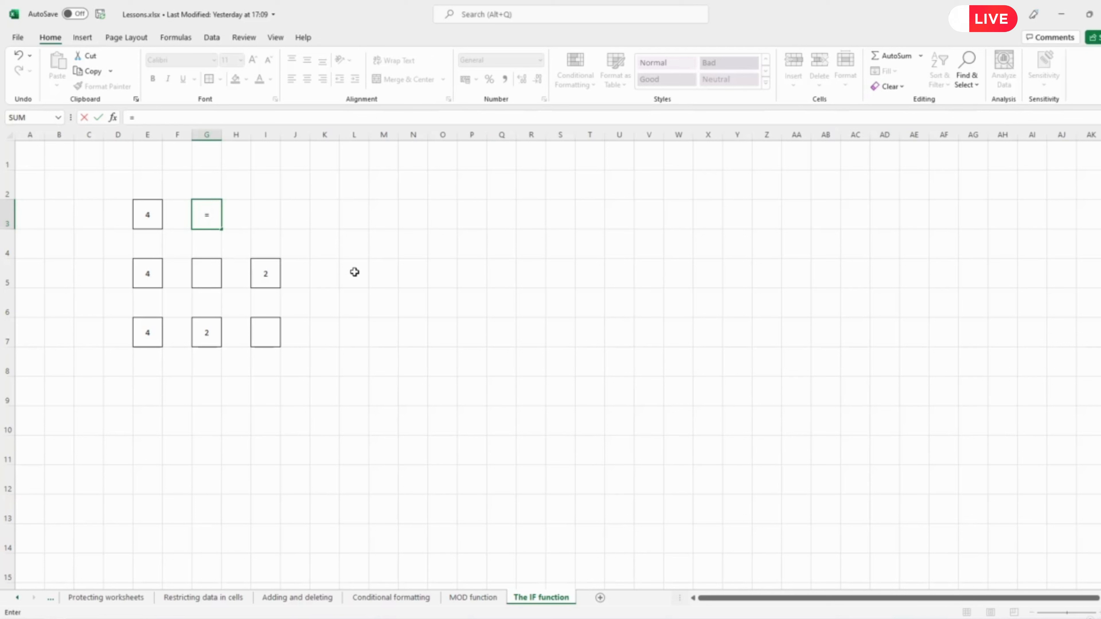
{"action": "type", "text": "if"}
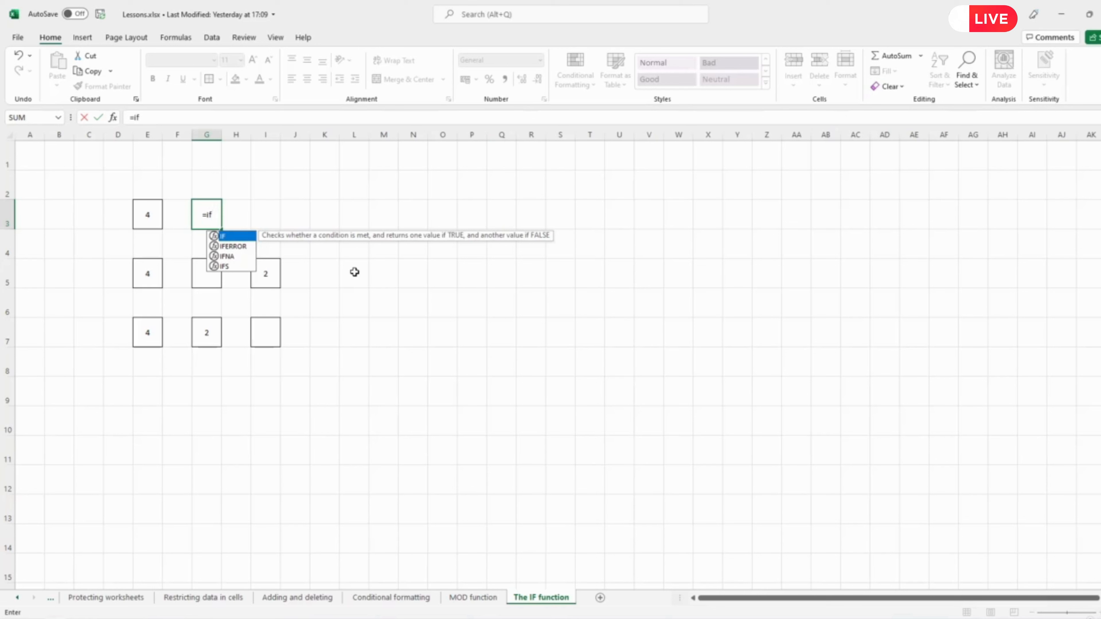
{"action": "type", "text": "("}
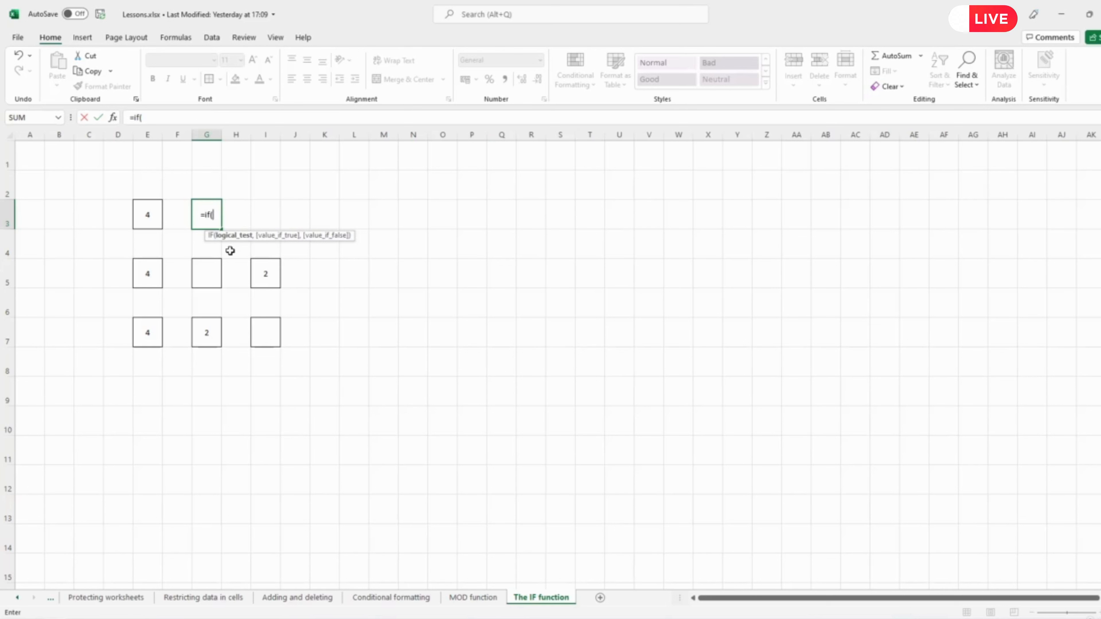
{"action": "left_click", "coordinate": [151, 217]}
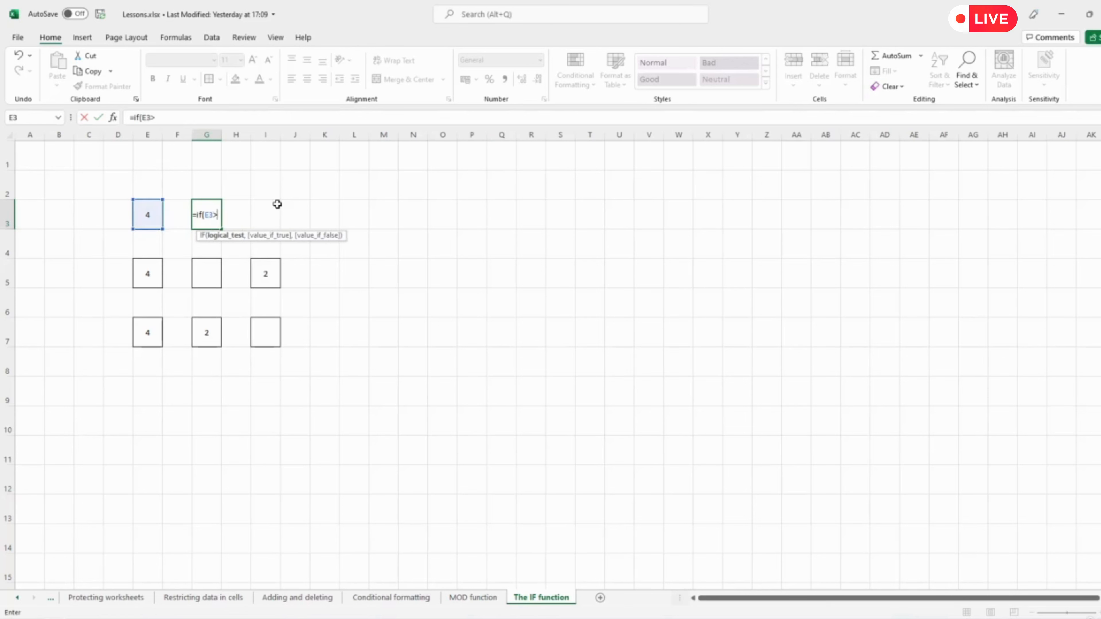
{"action": "type", "text": "3"}
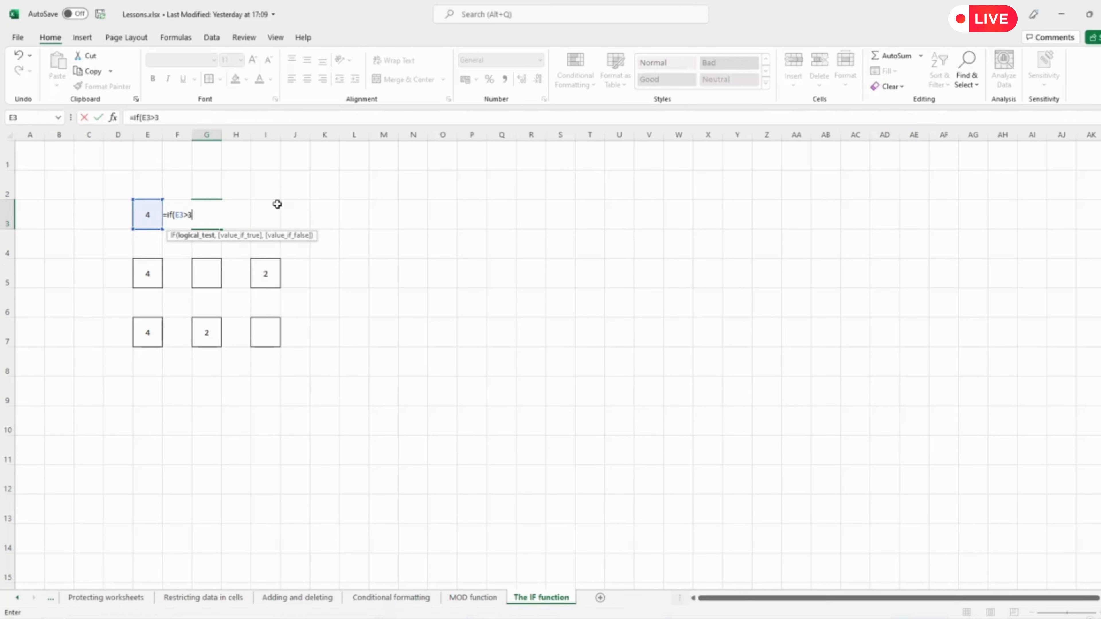
- Complete the G3 formula so it returns "Y" when true and "N" when false: =IF(E3>3,"Y","N")
{"action": "type", "text": ","}
{"action": "type", "text": "Y"}
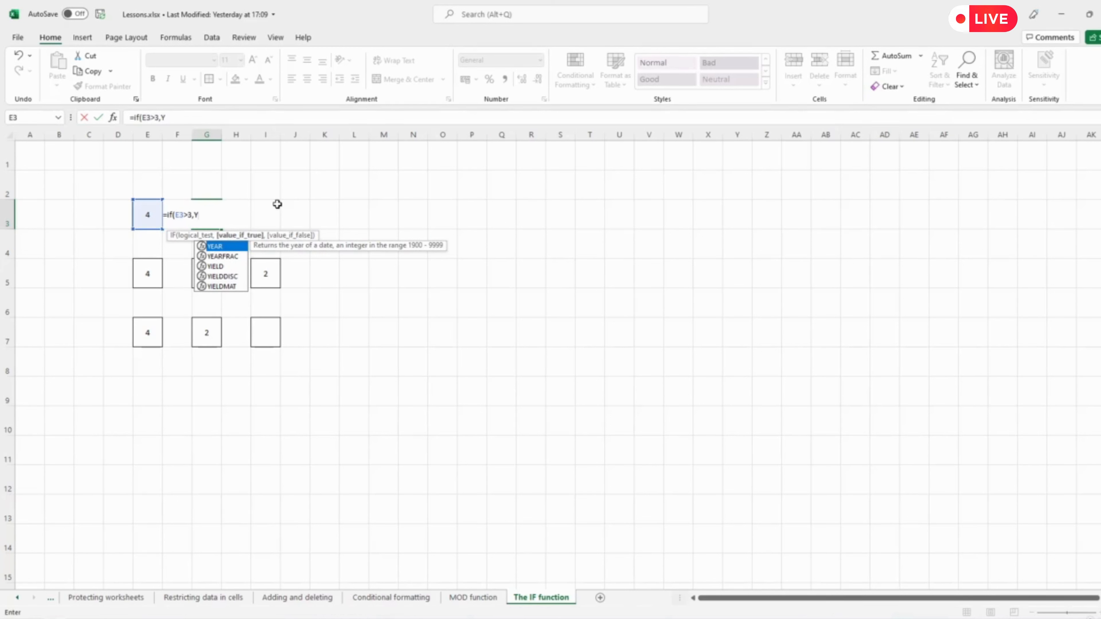
{"action": "key", "text": "BackSpace"}
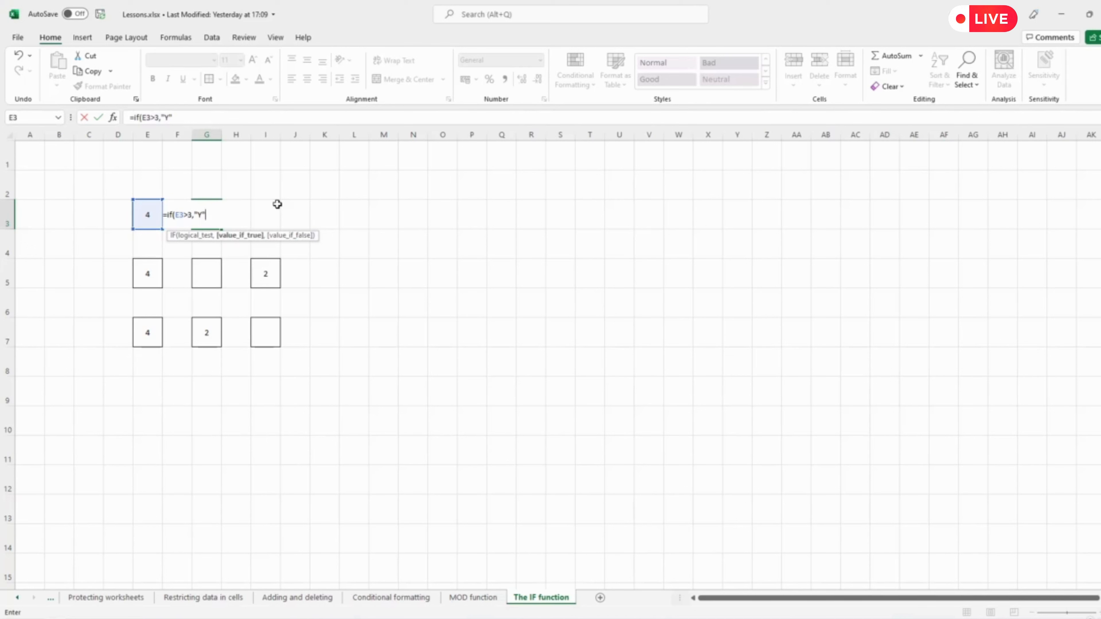
{"action": "type", "text": ",\"N"}
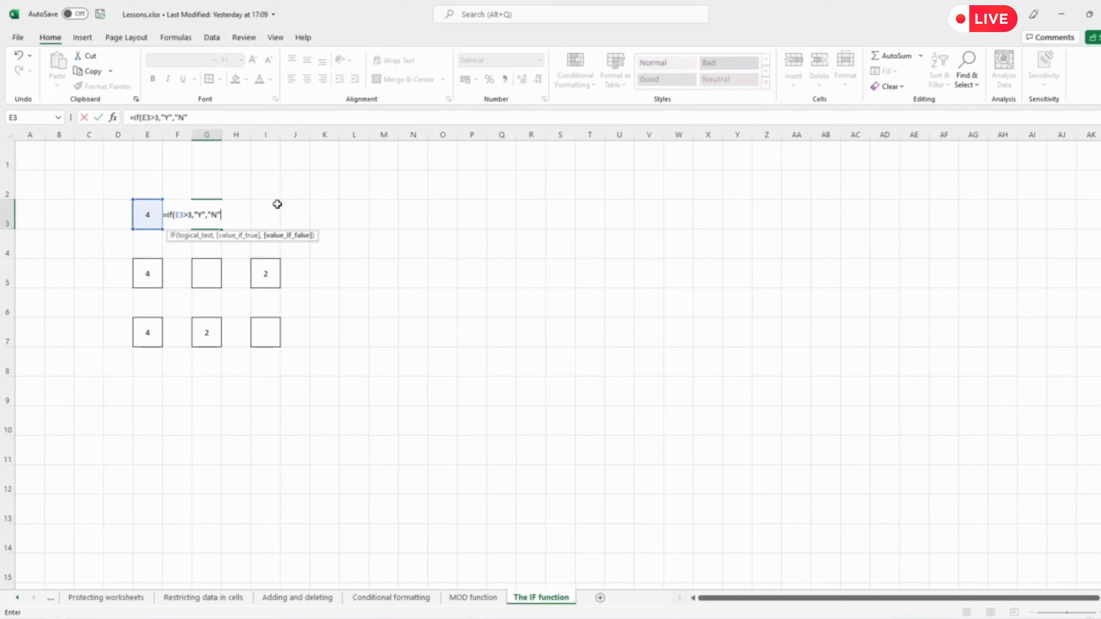
{"action": "key", "text": "BackSpace"}
{"action": "key", "text": "BackSpace"}
{"action": "key", "text": "BackSpace"}
{"action": "type", "text": "N"}
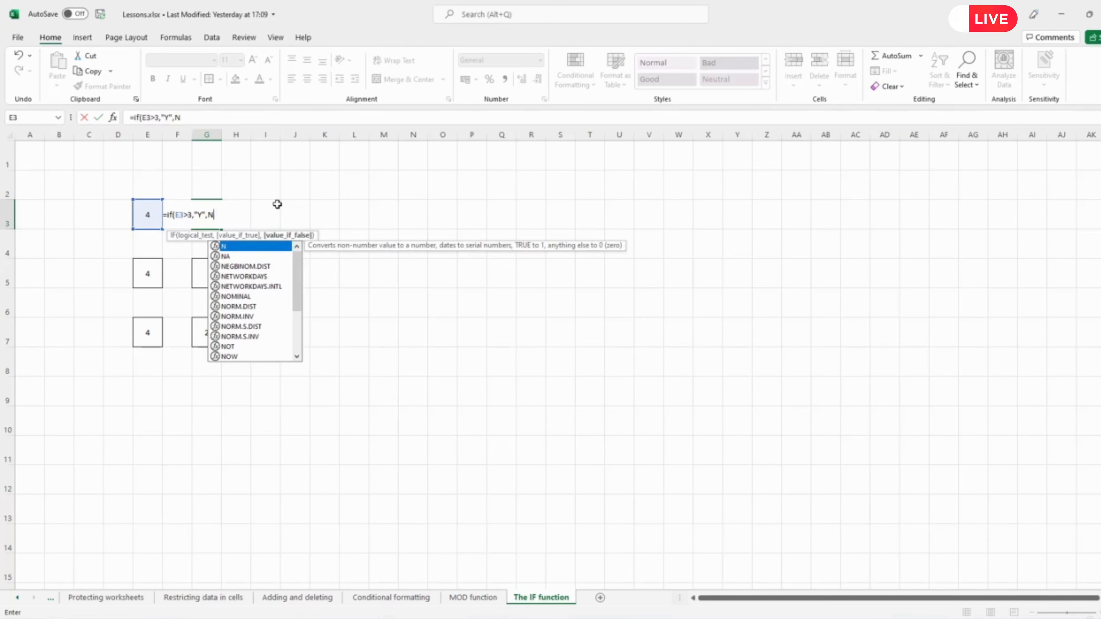
{"action": "key", "text": "BackSpace"}
{"action": "type", "text": "\"N\""}
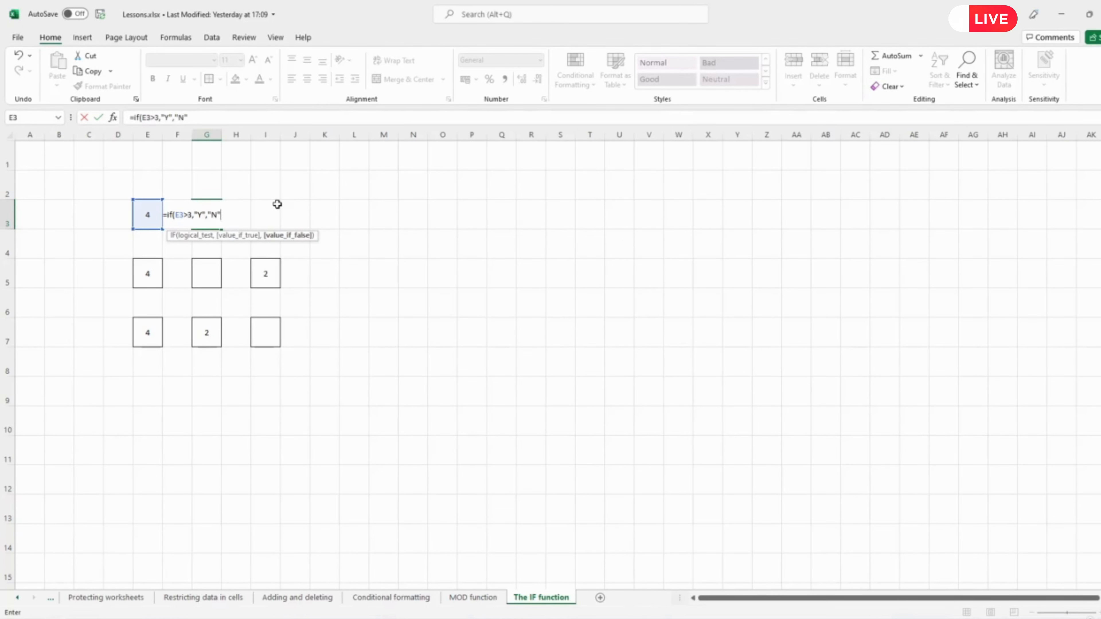
{"action": "type", "text": ")"}
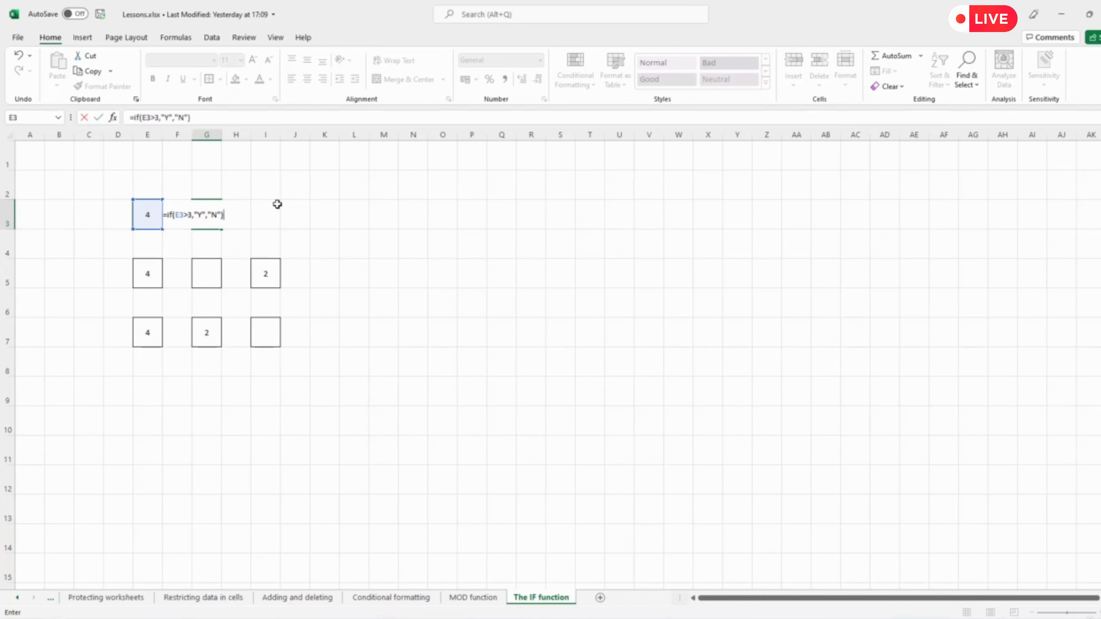
{"action": "key", "text": "Return"}
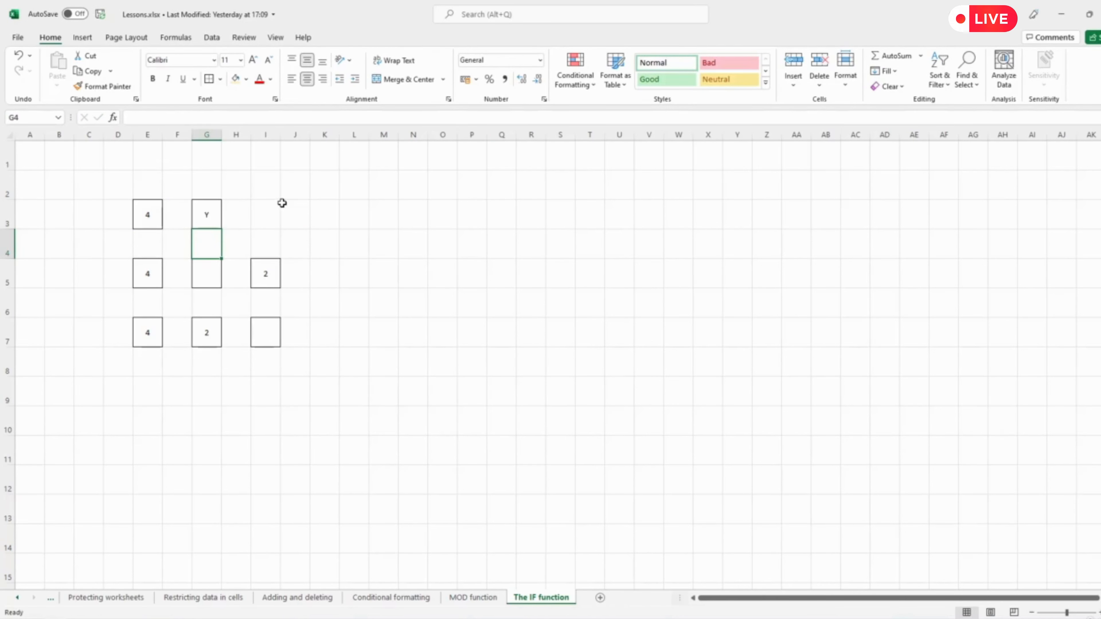
- Test the IF formula in G3 by setting E3 to 3, to 5 and back to 4
{"action": "left_click", "coordinate": [213, 225]}
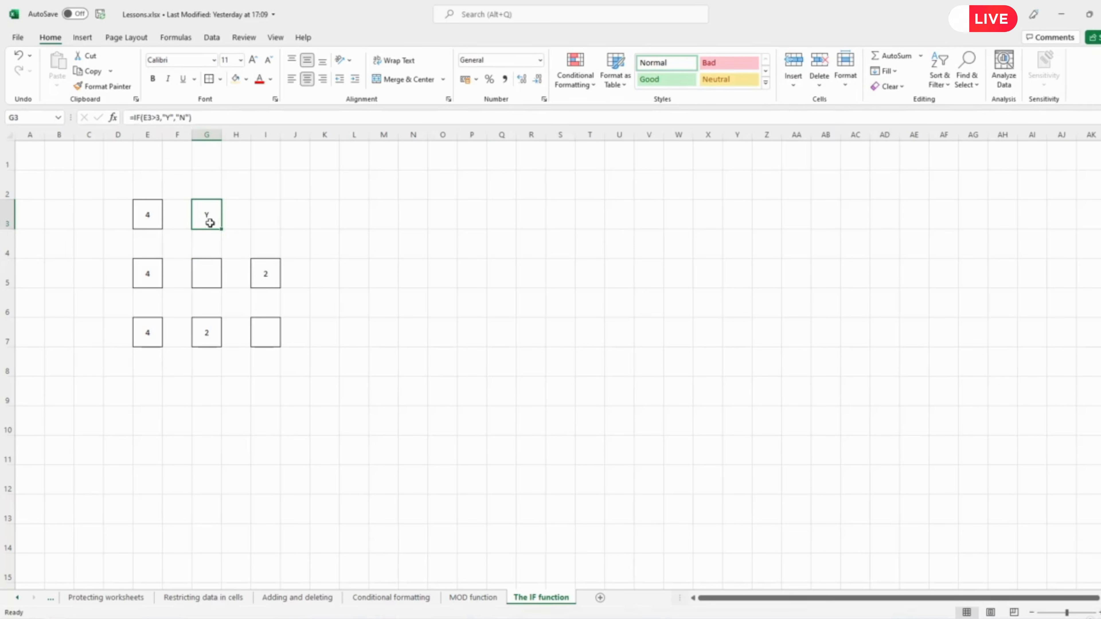
{"action": "left_click", "coordinate": [153, 219]}
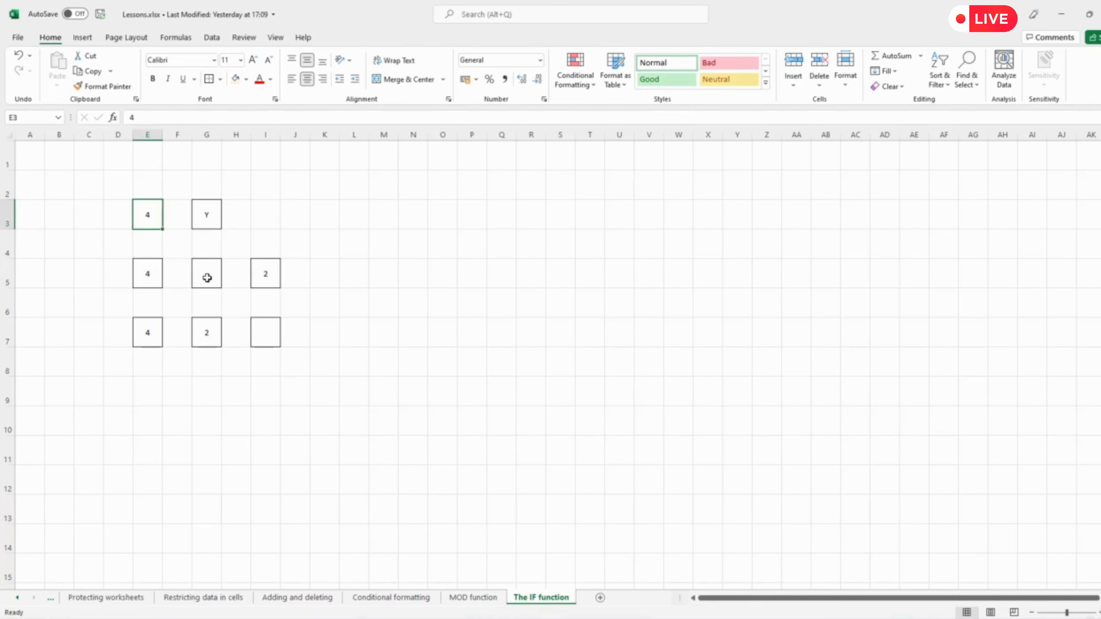
{"action": "type", "text": "3"}
{"action": "key", "text": "Return"}
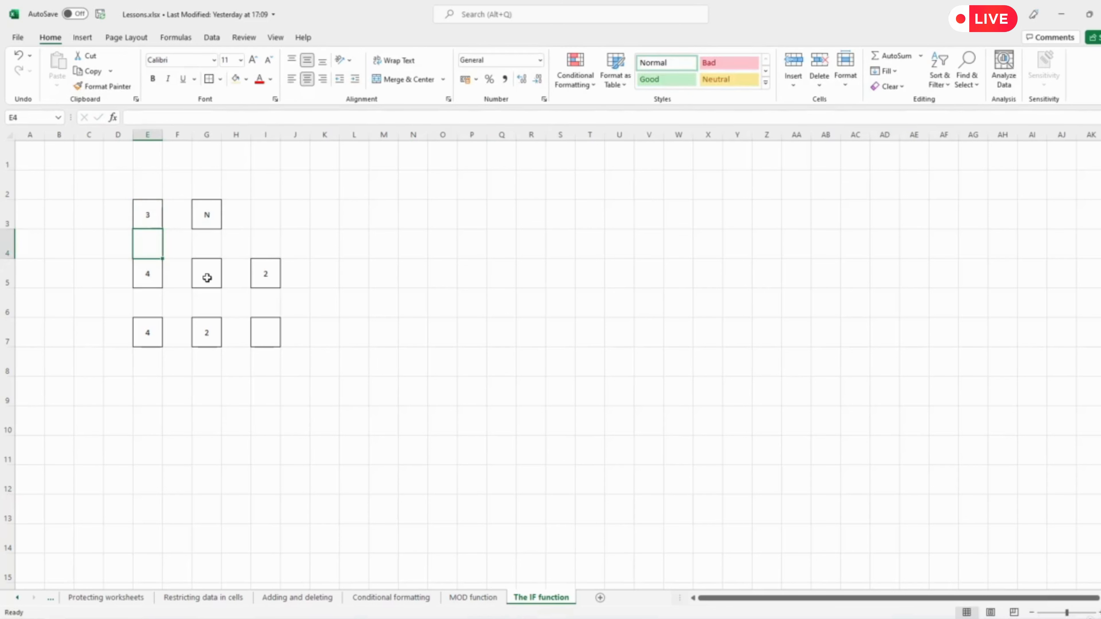
{"action": "key", "text": "Up"}
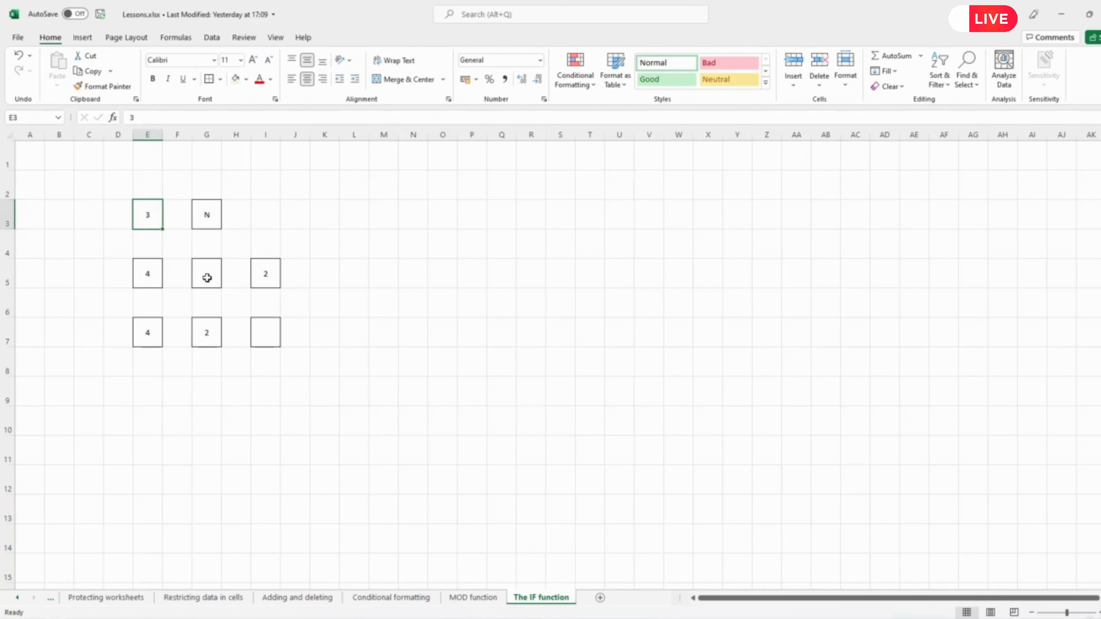
{"action": "type", "text": "5"}
{"action": "key", "text": "Return"}
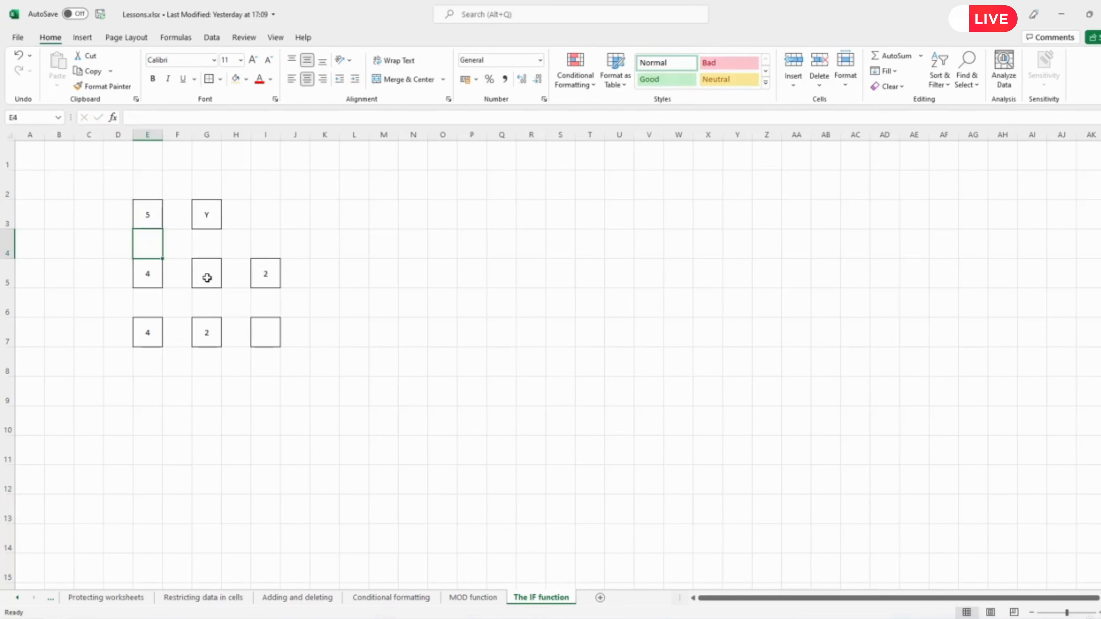
{"action": "key", "text": "Up"}
{"action": "type", "text": "4"}
{"action": "key", "text": "Return"}
{"action": "key", "text": "Up"}
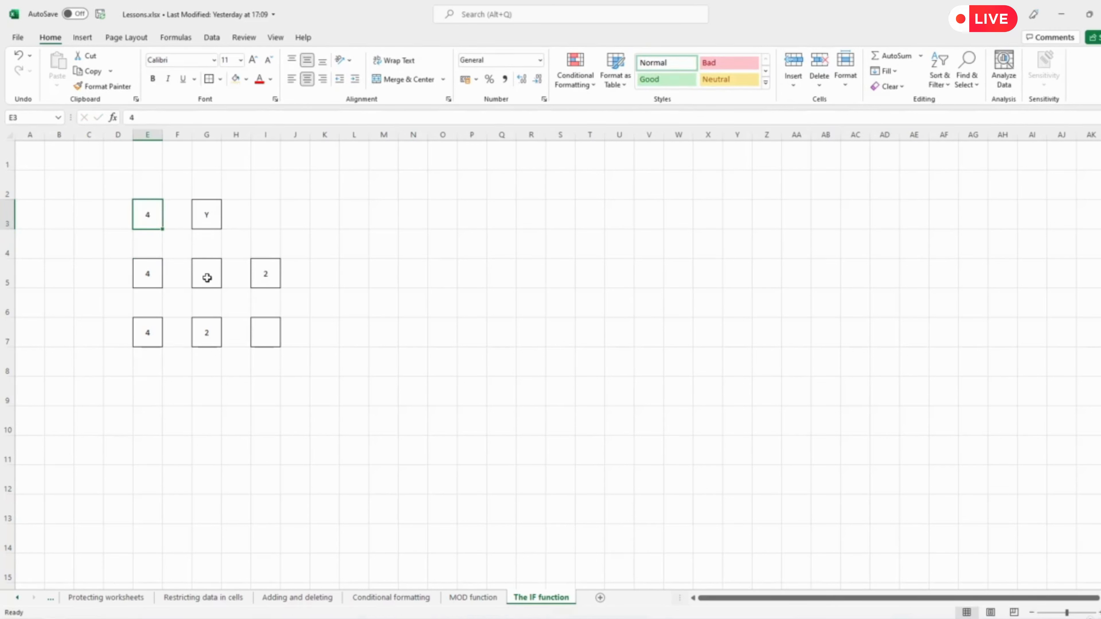
{"action": "key", "text": "Right"}
{"action": "key", "text": "Right"}
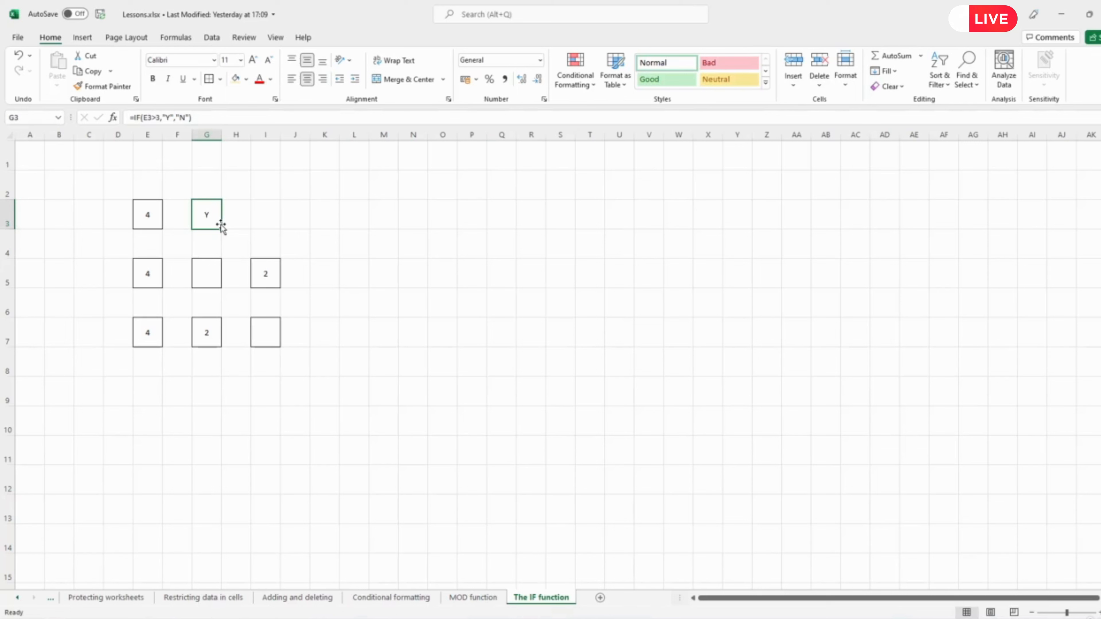
- Enter the formula =IF(E5>3,I5) in cell G5, leaving out the value-if-false argument
{"action": "left_click", "coordinate": [211, 279]}
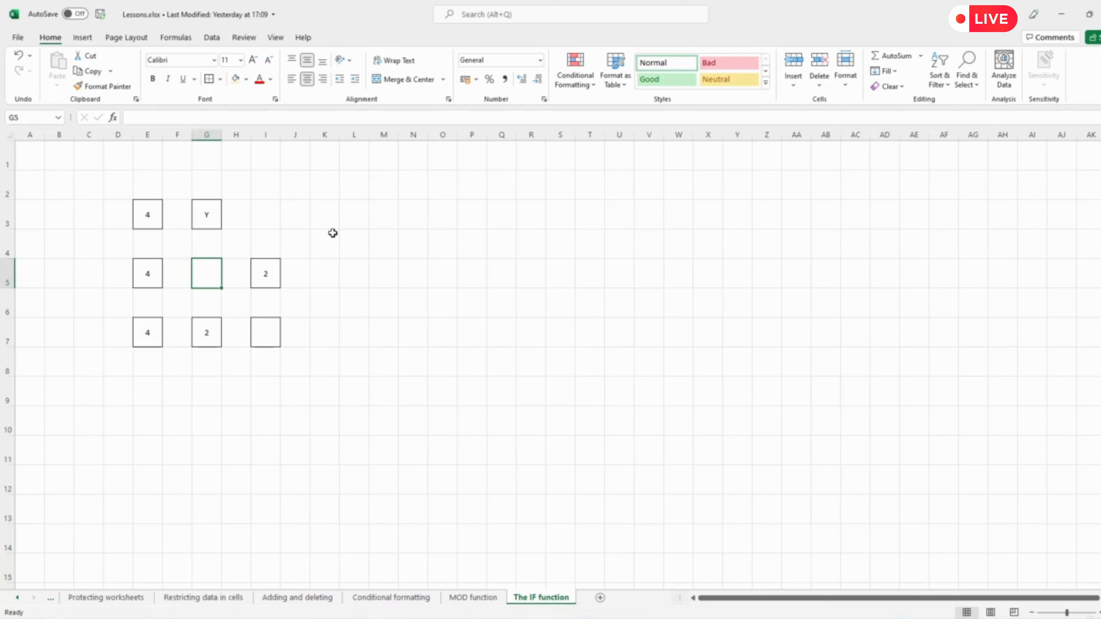
{"action": "type", "text": "=if("}
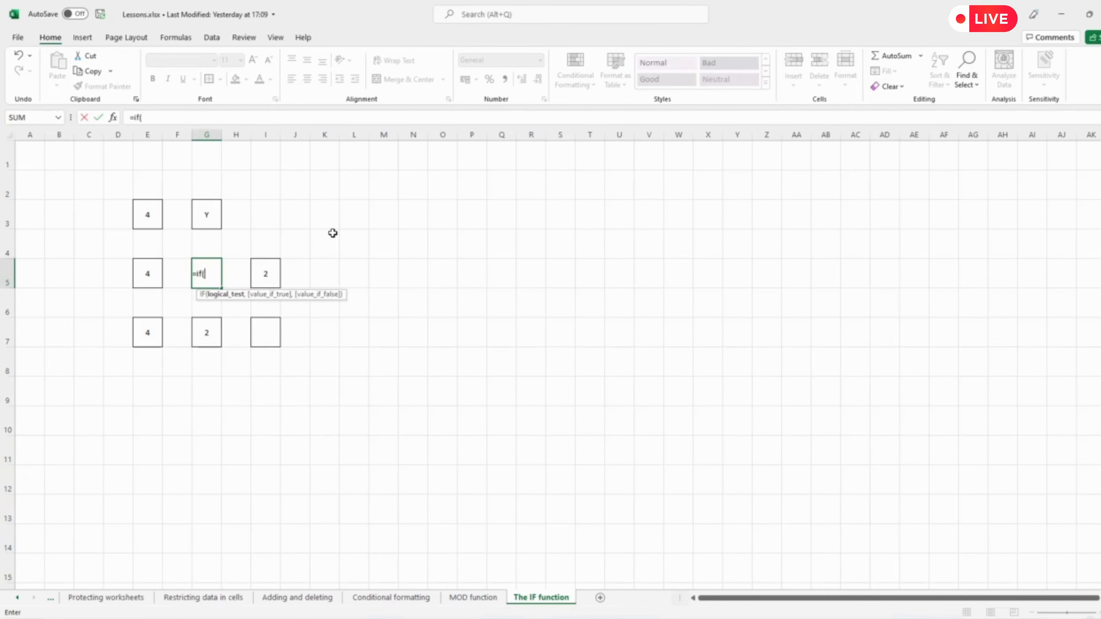
{"action": "key", "text": "Left"}
{"action": "key", "text": "Left"}
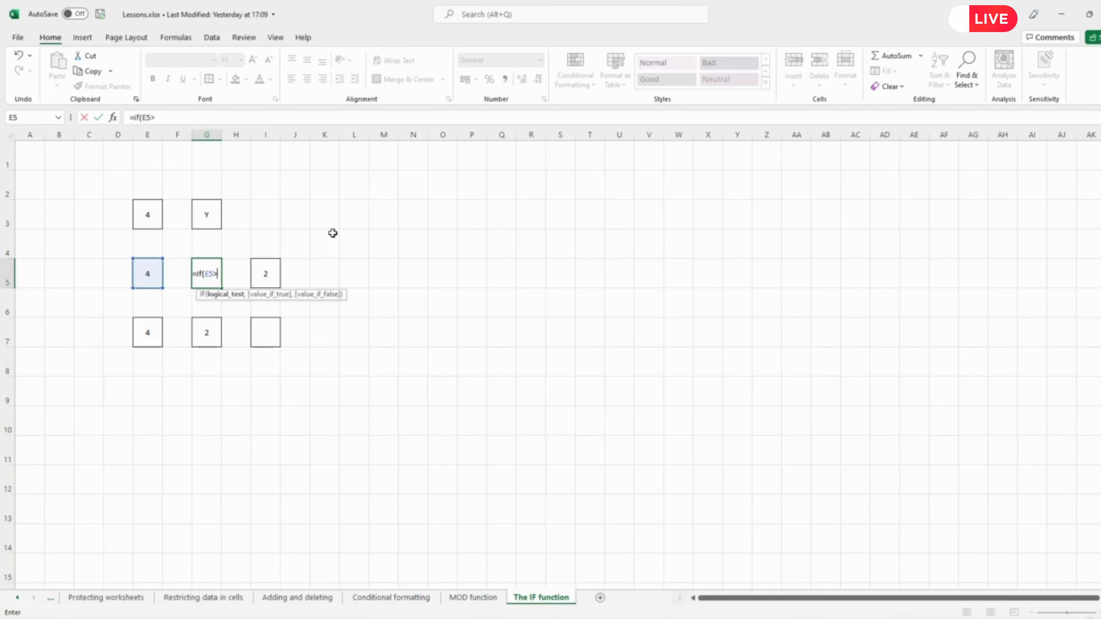
{"action": "type", "text": ">3,"}
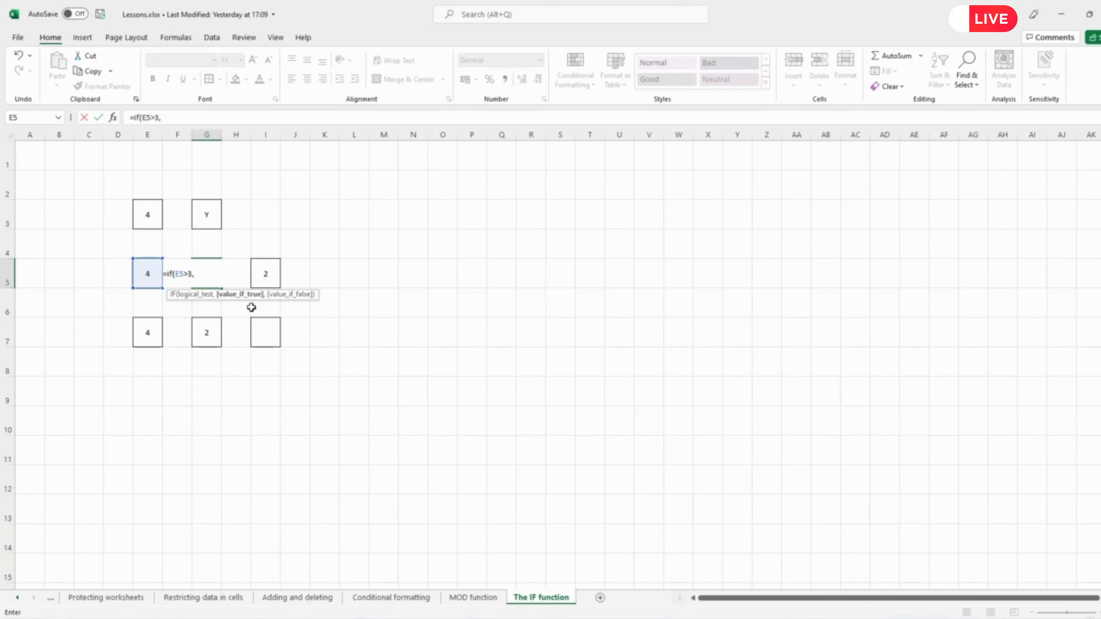
{"action": "left_click", "coordinate": [271, 269]}
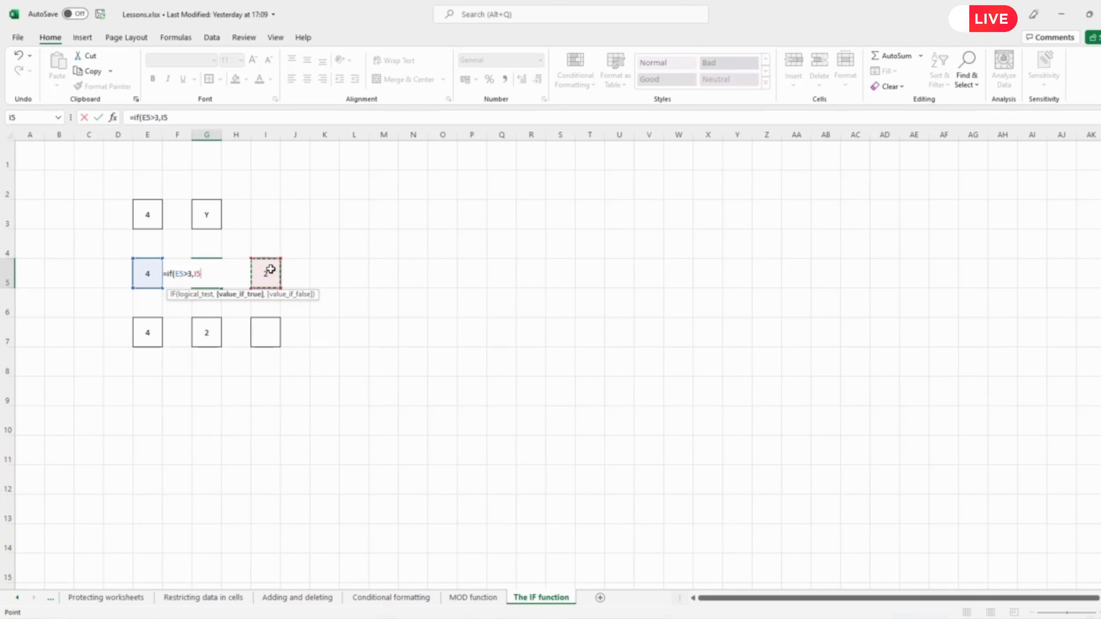
{"action": "type", "text": ")"}
{"action": "key", "text": "Return"}
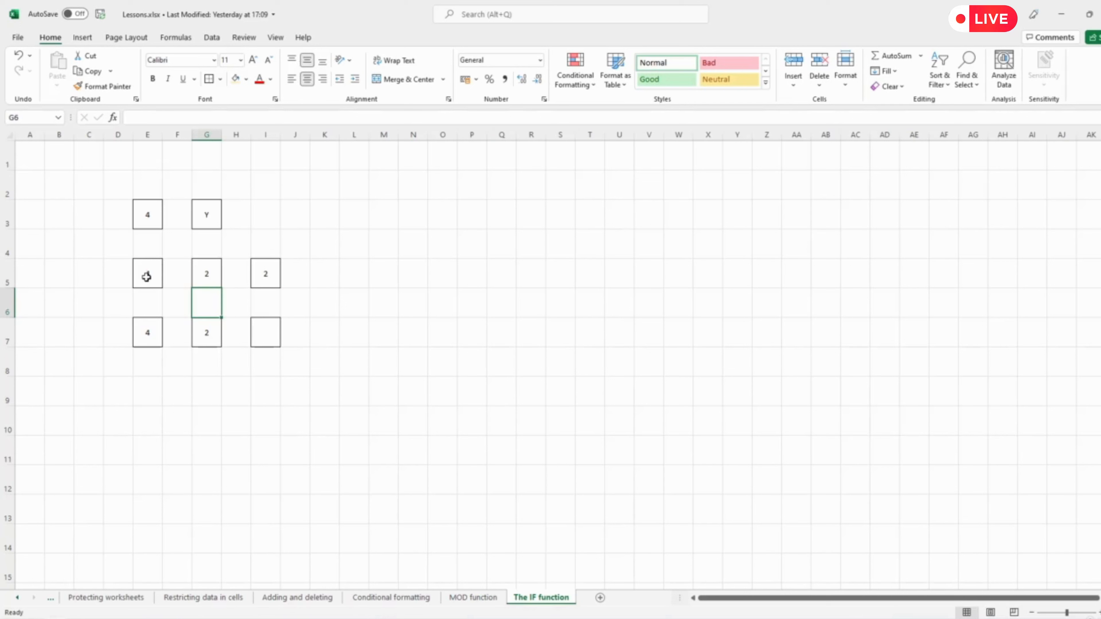
- Review the formula in G5 and set E5 to 3 to test its false case
{"action": "left_click", "coordinate": [214, 280]}
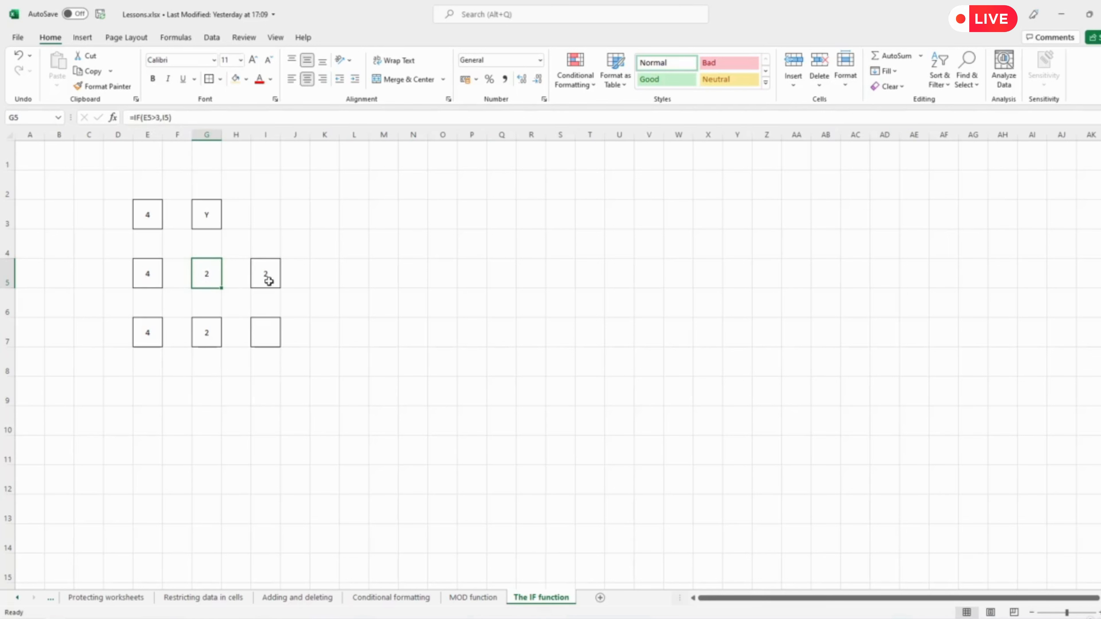
{"action": "left_click", "coordinate": [146, 273]}
{"action": "type", "text": "3"}
{"action": "key", "text": "Return"}
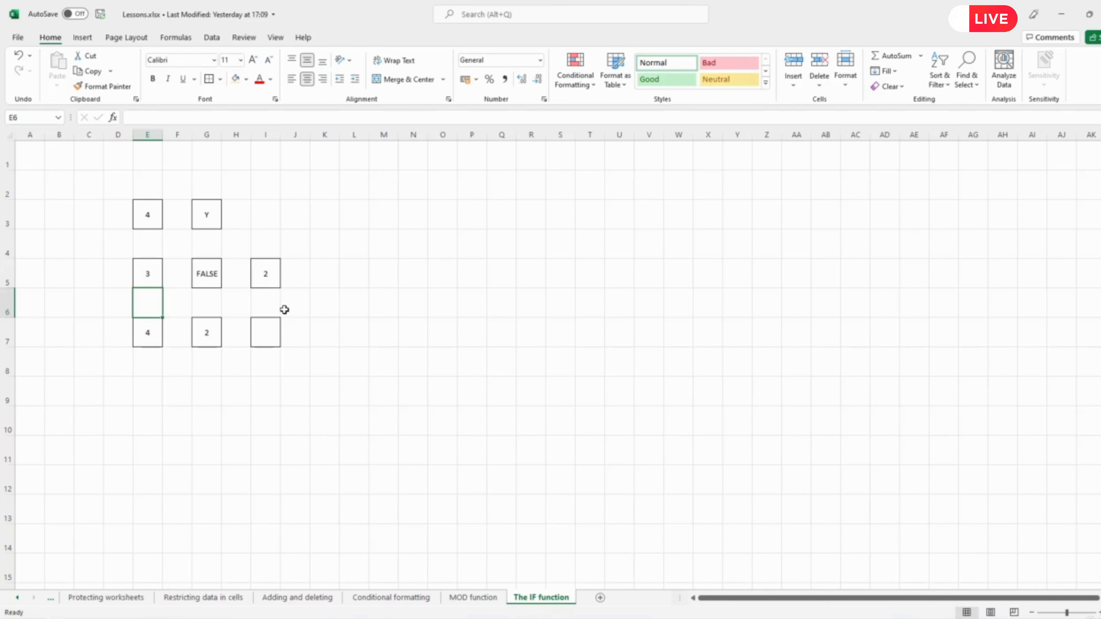
- Change the G5 formula to =IF(E5>3,,I5), leaving out the value-if-true argument, and test it by setting E5 to 4
{"action": "left_click", "coordinate": [209, 275]}
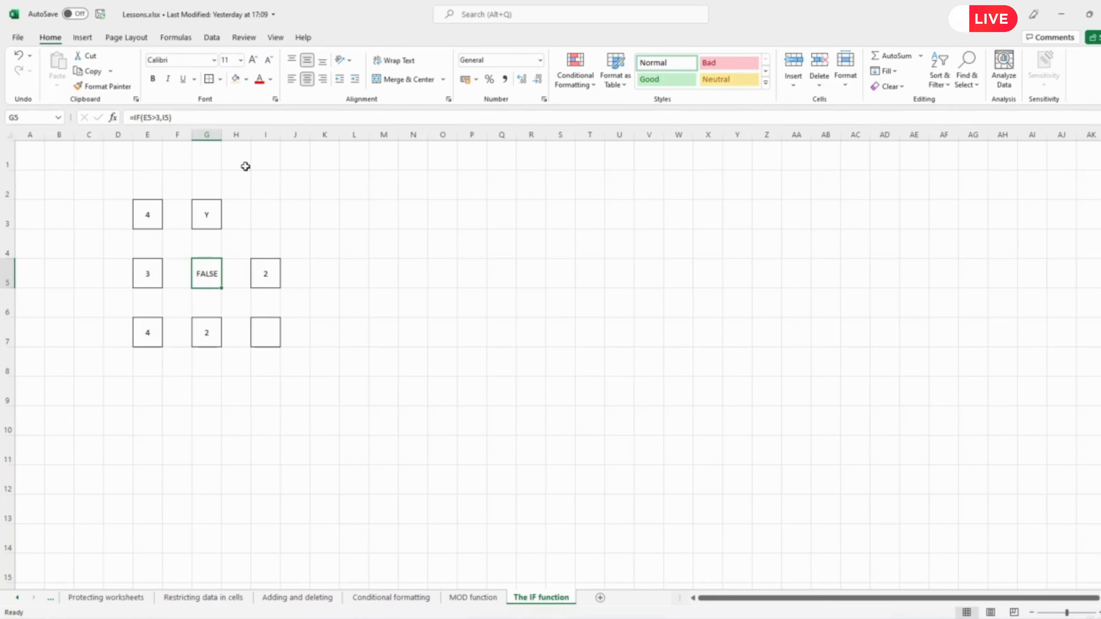
{"action": "left_click", "coordinate": [163, 118]}
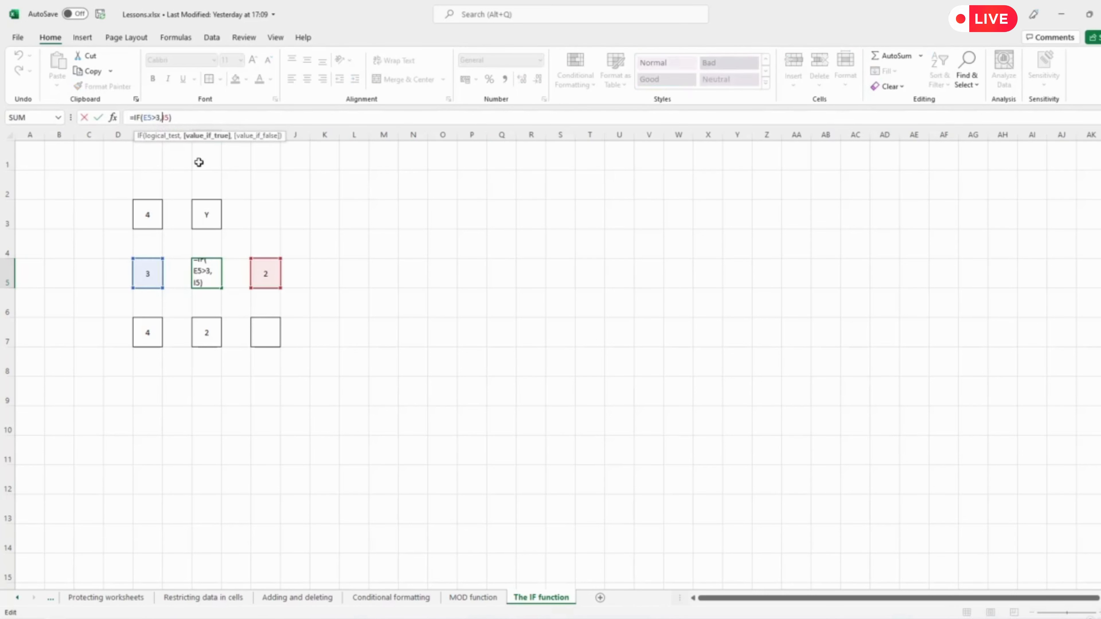
{"action": "type", "text": ","}
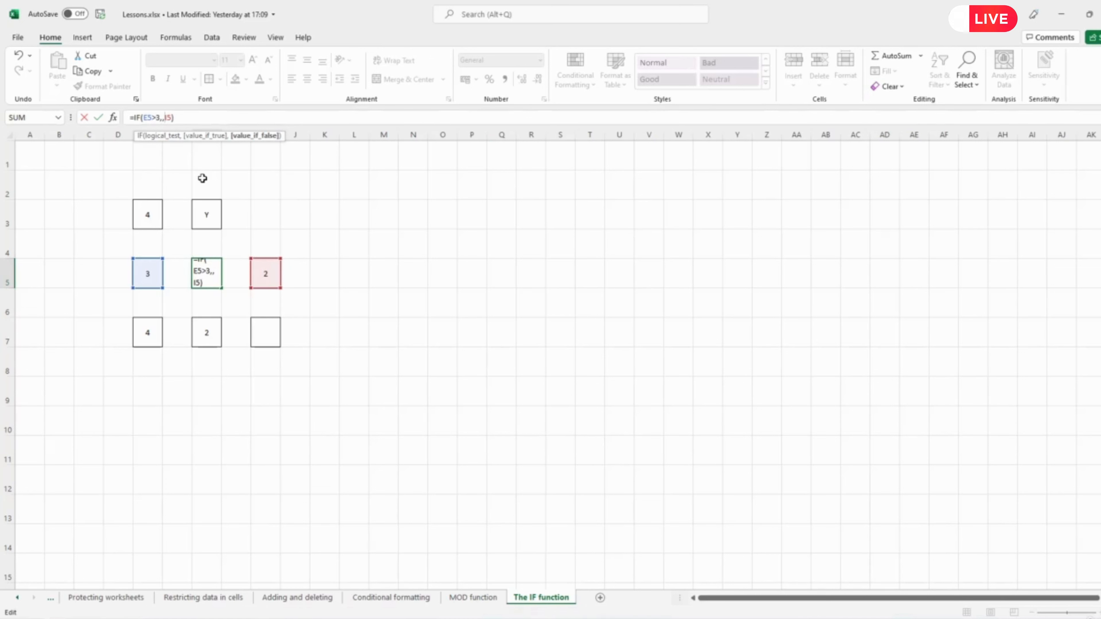
{"action": "key", "text": "Left"}
{"action": "key", "text": "Return"}
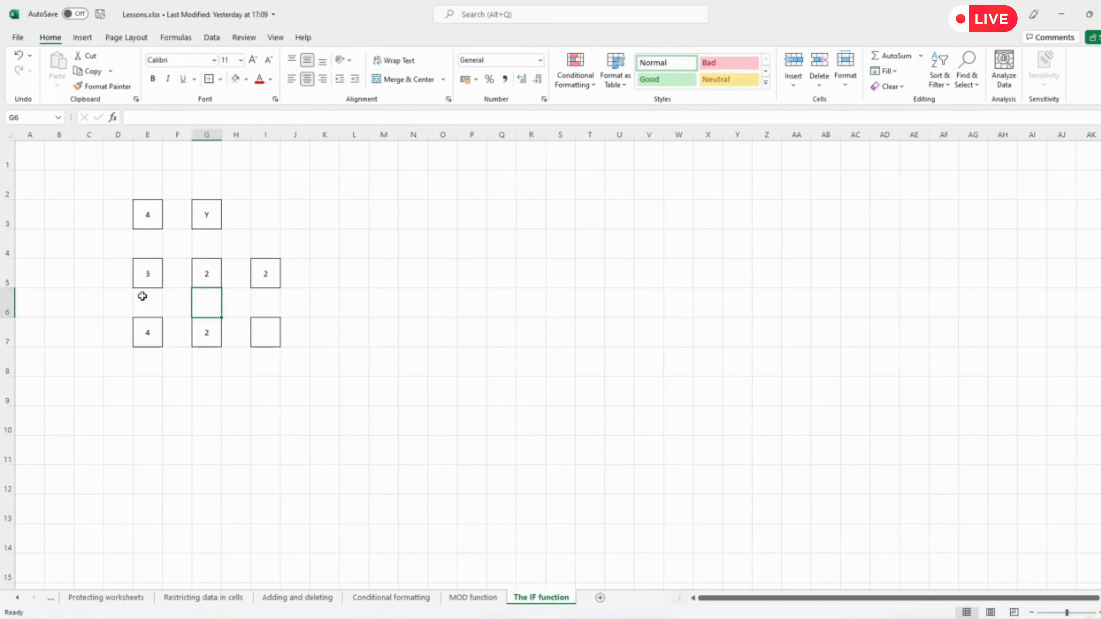
{"action": "left_click", "coordinate": [147, 274]}
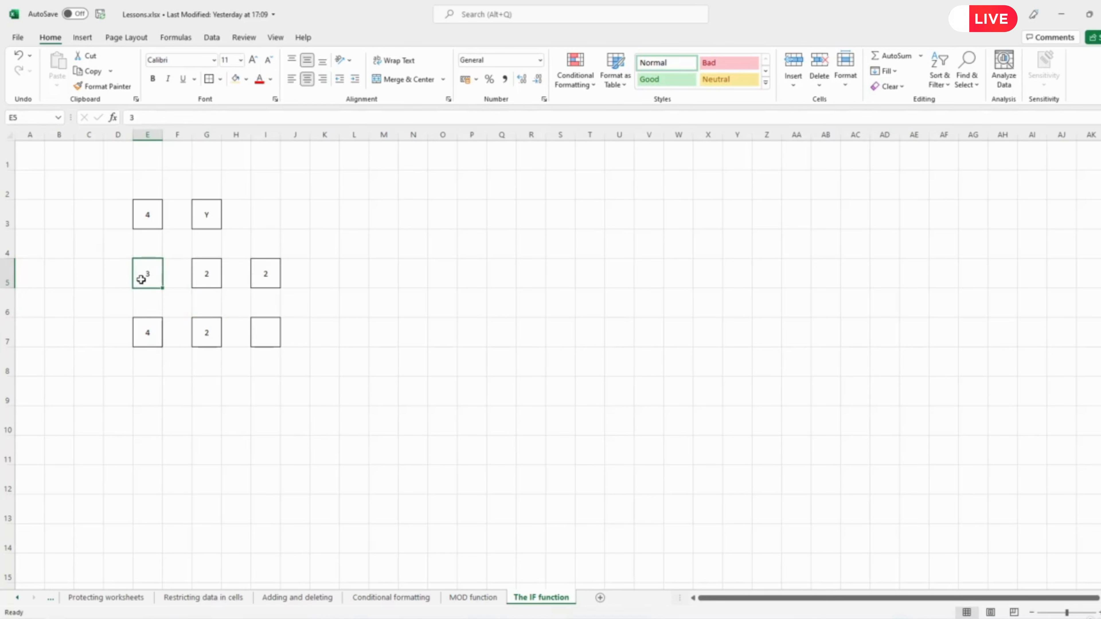
{"action": "type", "text": "4"}
{"action": "key", "text": "Return"}
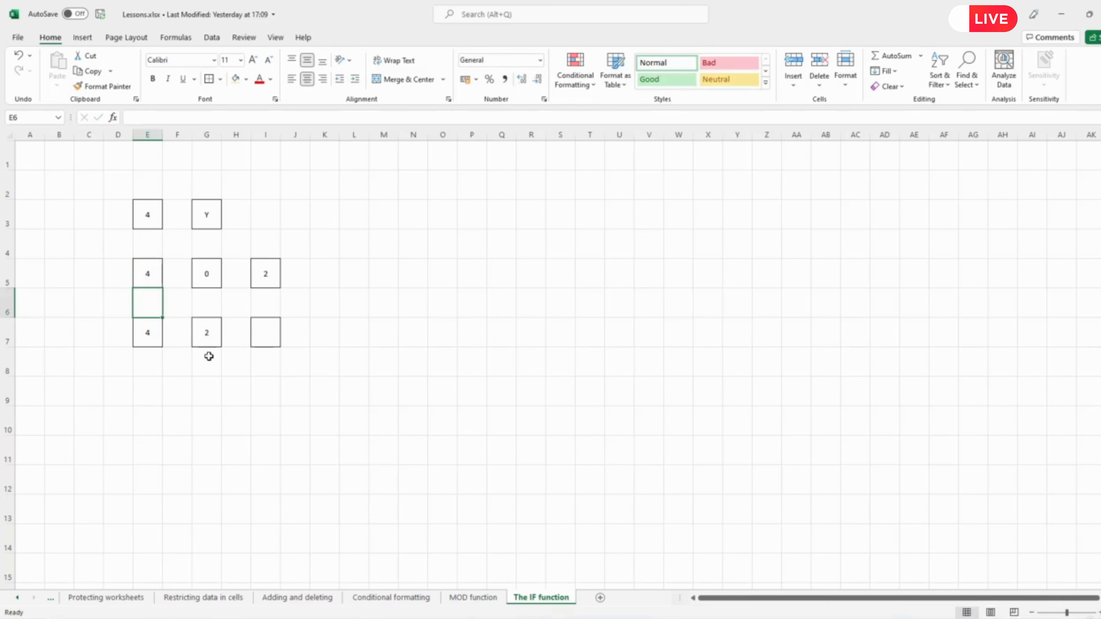
- Restore the G5 formula to =IF(E5>3,I5) by removing the extra comma, and set E5 to 3 to test its false case
{"action": "left_click", "coordinate": [209, 276]}
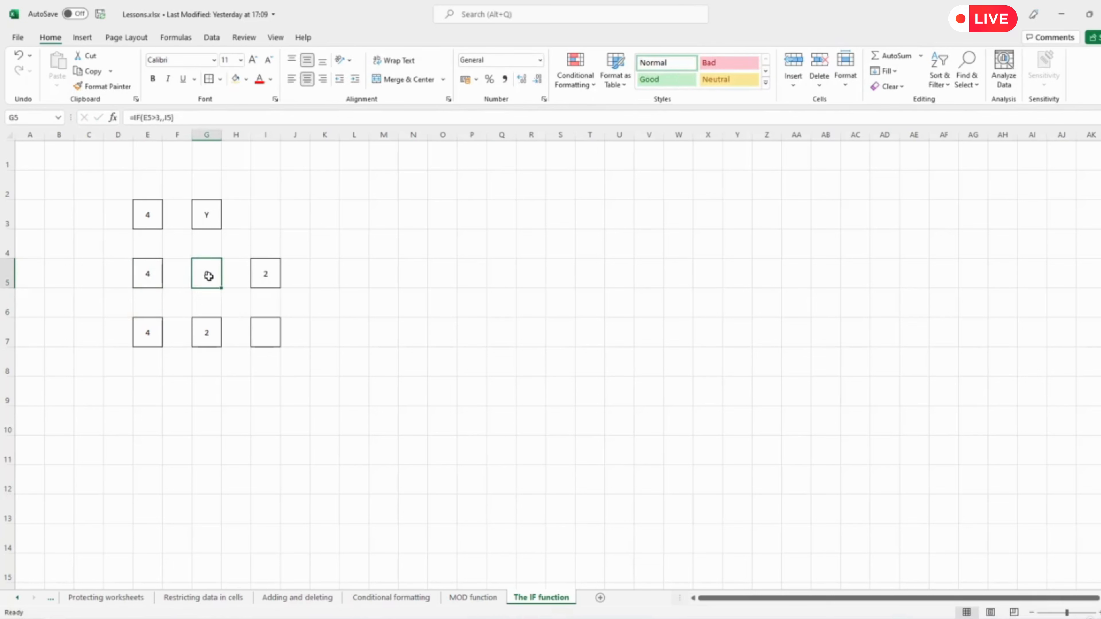
{"action": "left_click", "coordinate": [162, 117]}
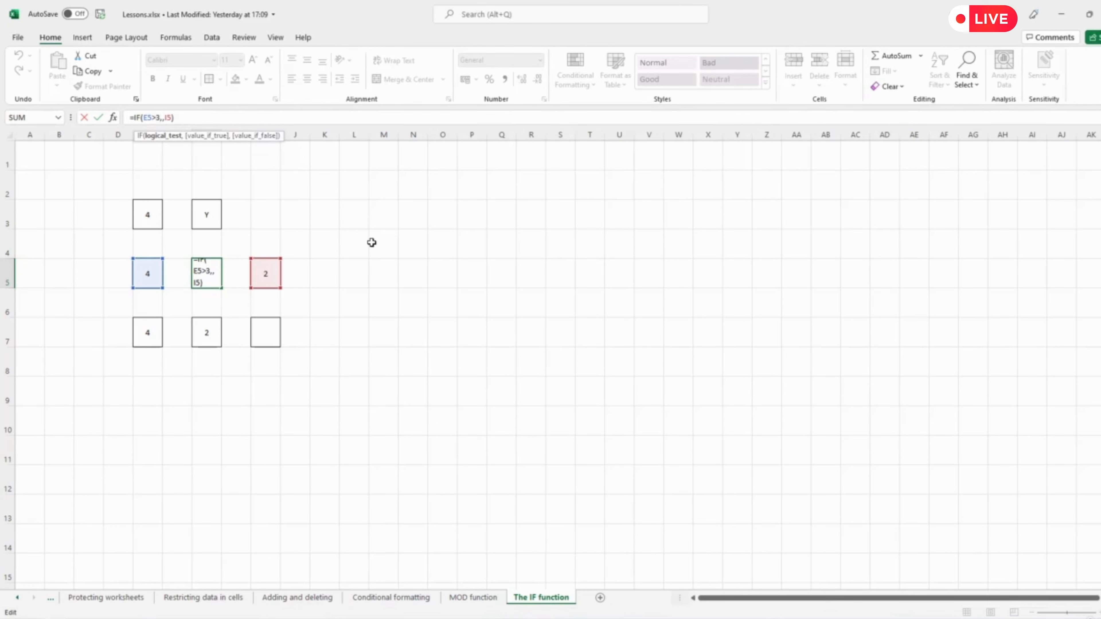
{"action": "key", "text": "Right"}
{"action": "key", "text": "Right"}
{"action": "key", "text": "BackSpace"}
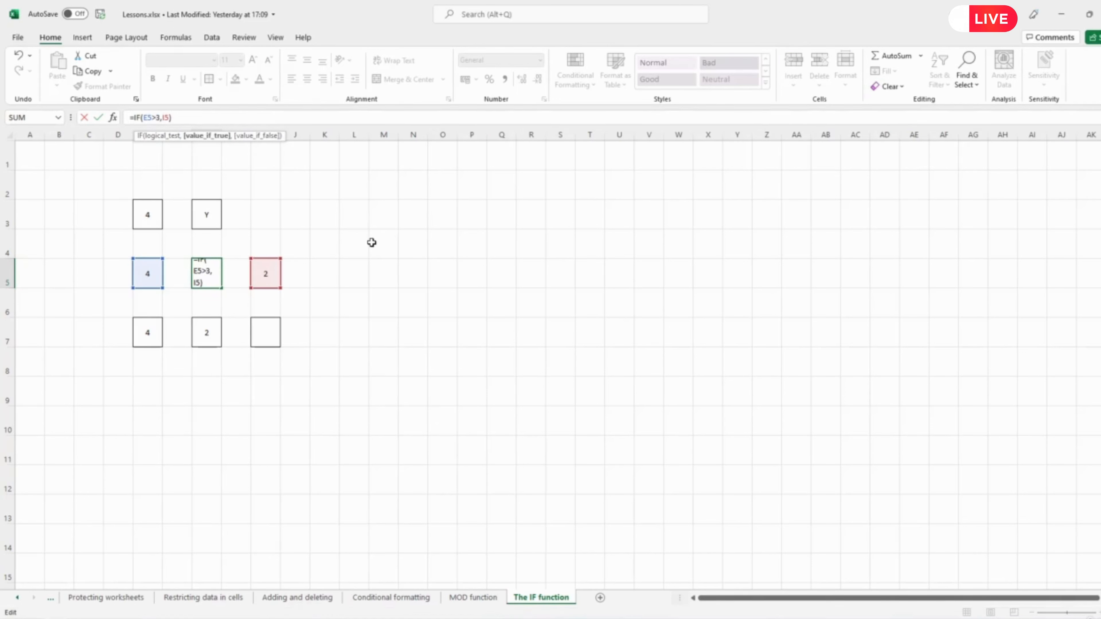
{"action": "key", "text": "Return"}
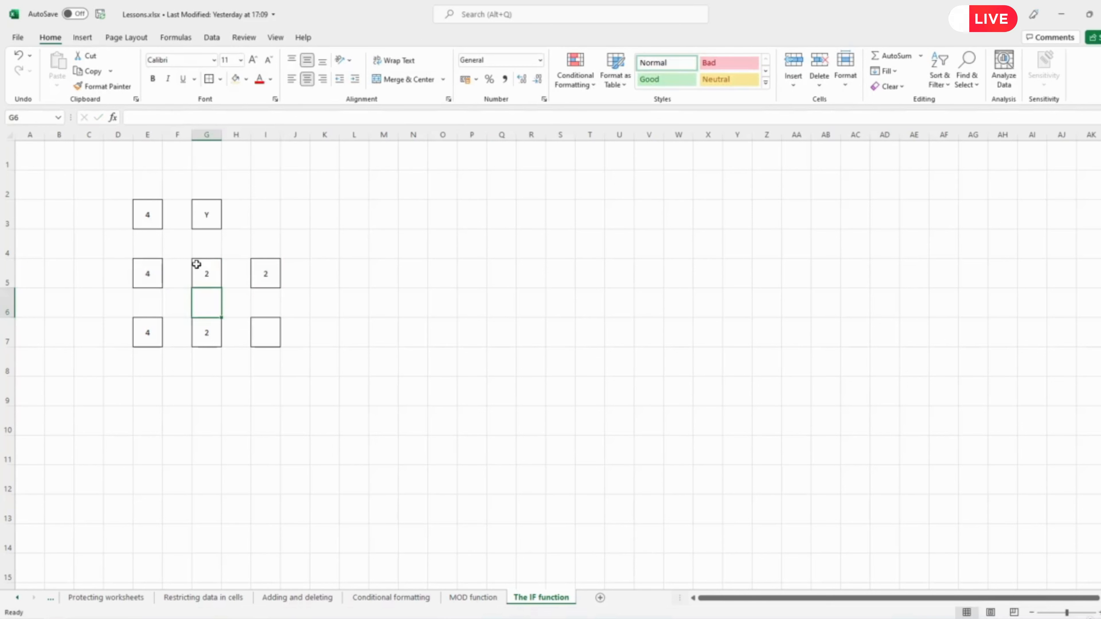
{"action": "left_click", "coordinate": [158, 274]}
{"action": "type", "text": "3"}
{"action": "key", "text": "Return"}
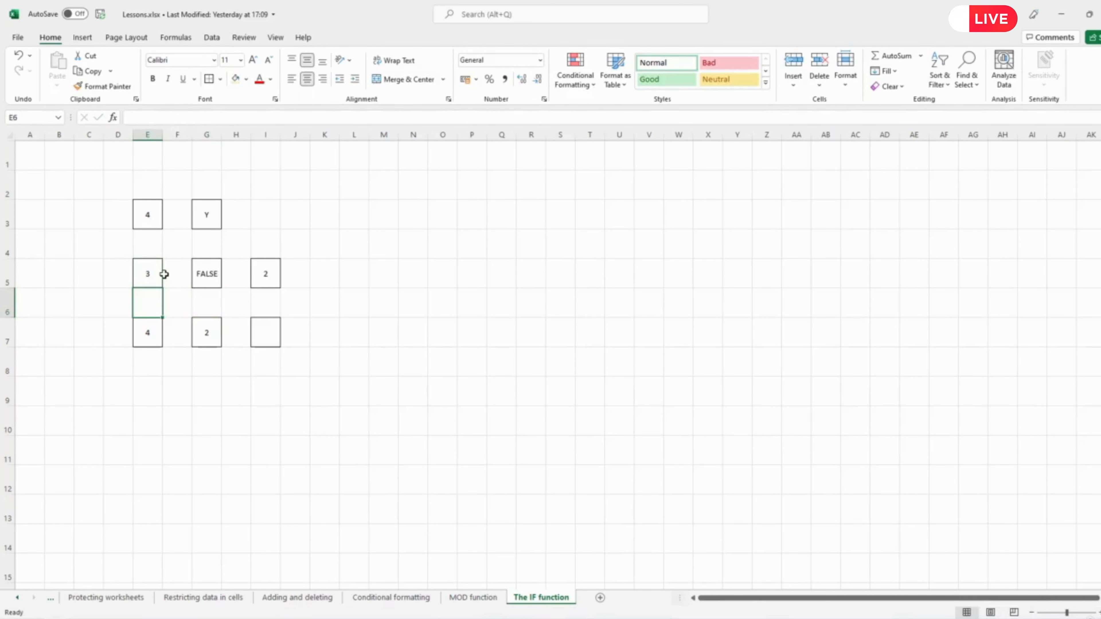
- Add 0 as the value-if-false argument of the G5 formula: =IF(E5>3,I5,0)
{"action": "left_click", "coordinate": [212, 278]}
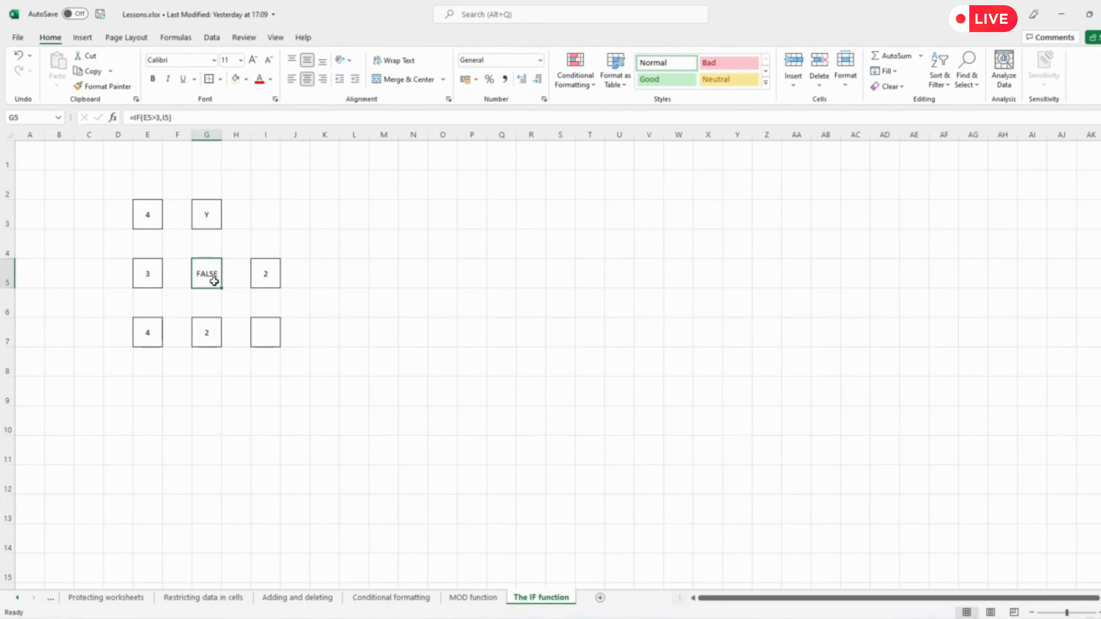
{"action": "left_click", "coordinate": [169, 117]}
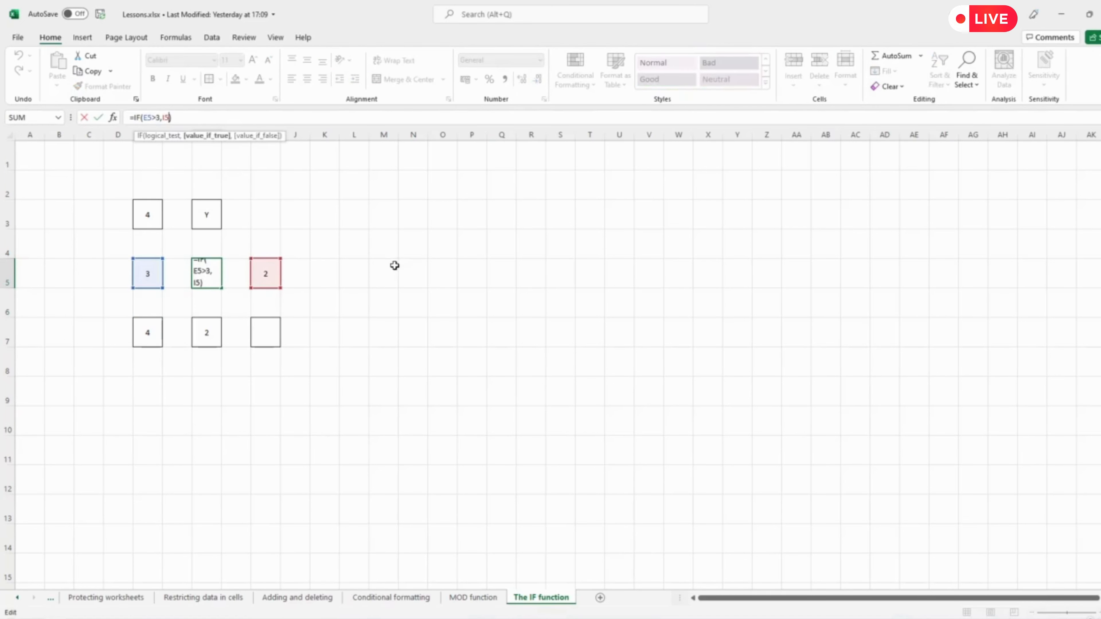
{"action": "type", "text": ",0"}
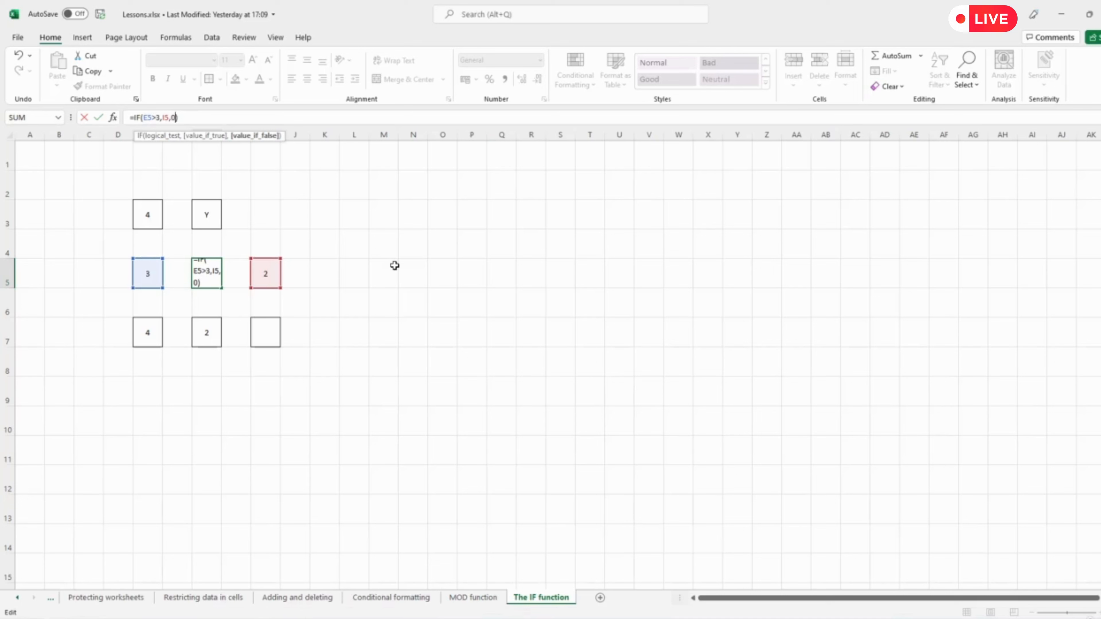
{"action": "key", "text": "Return"}
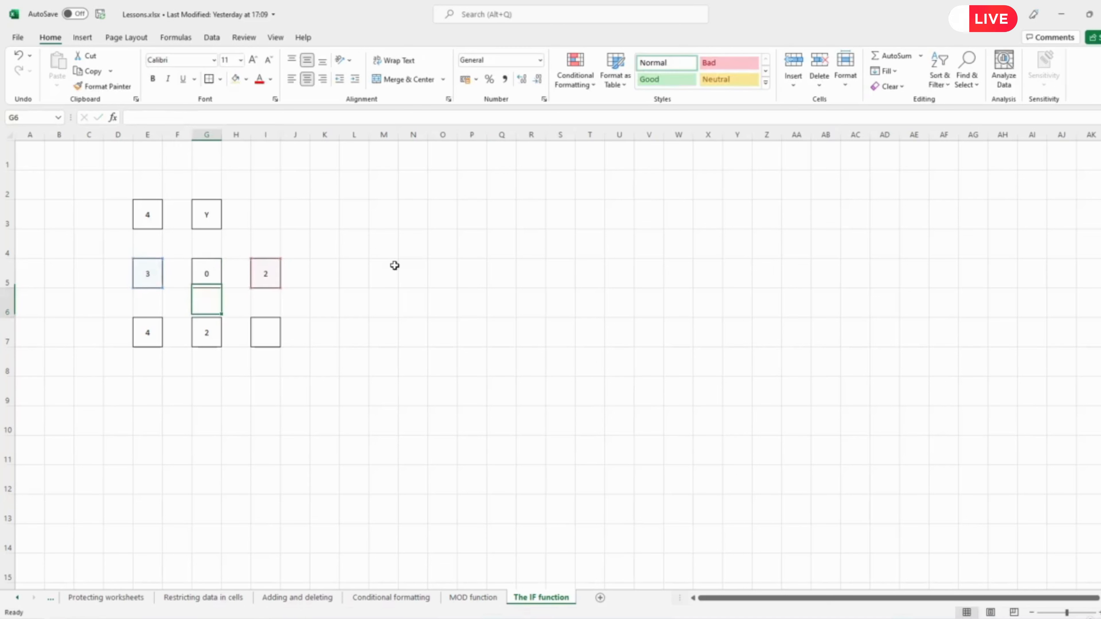
- Make the G5 formula return an empty string as its value-if-false: =IF(E5>3,I5,"")
{"action": "left_click", "coordinate": [219, 281]}
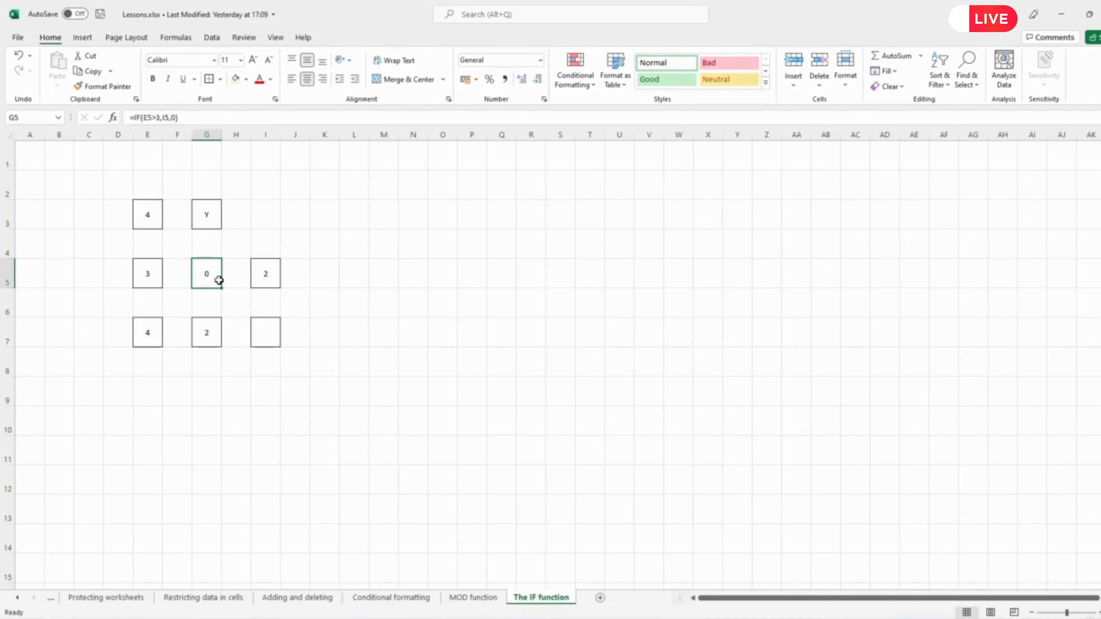
{"action": "left_click", "coordinate": [174, 118]}
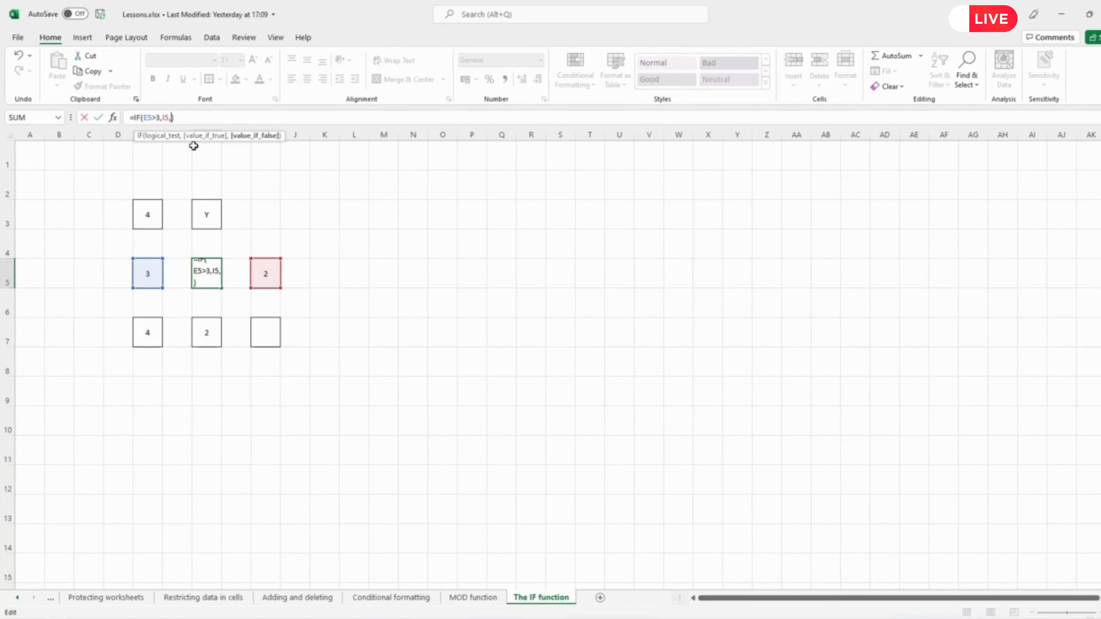
{"action": "type", "text": "\"\""}
{"action": "type", "text": ")"}
{"action": "key", "text": "Return"}
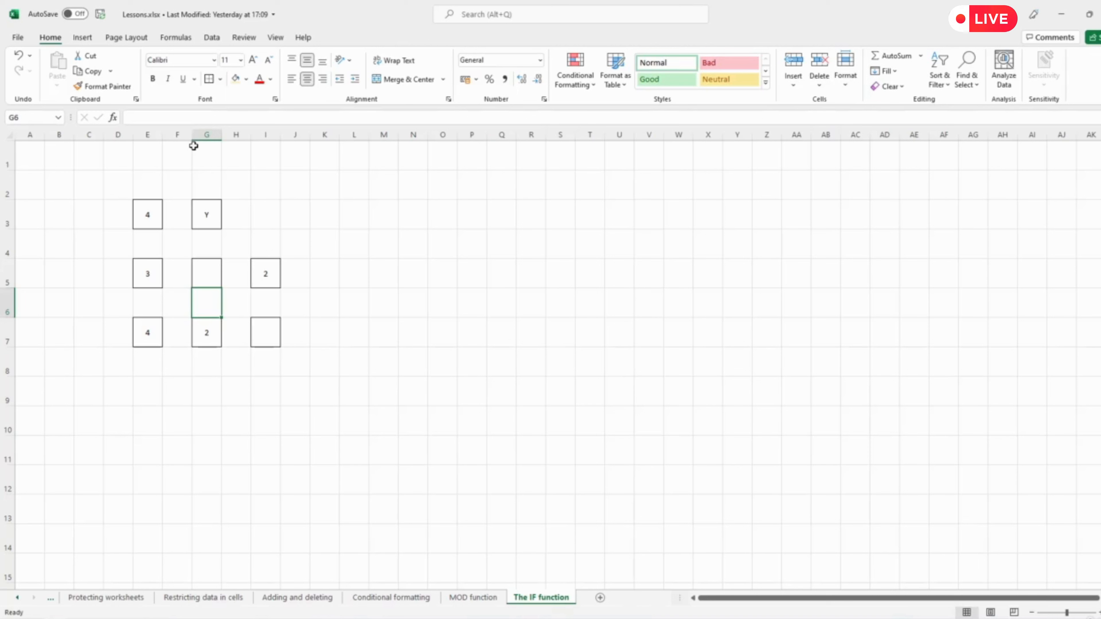
{"action": "key", "text": "Up"}
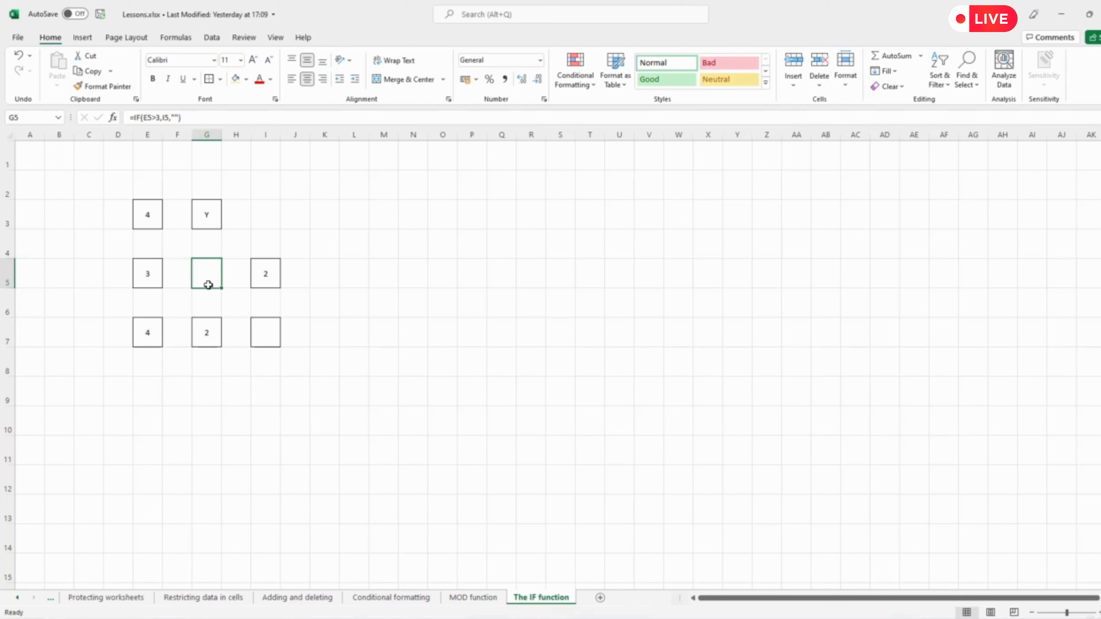
{"action": "left_click", "coordinate": [174, 117]}
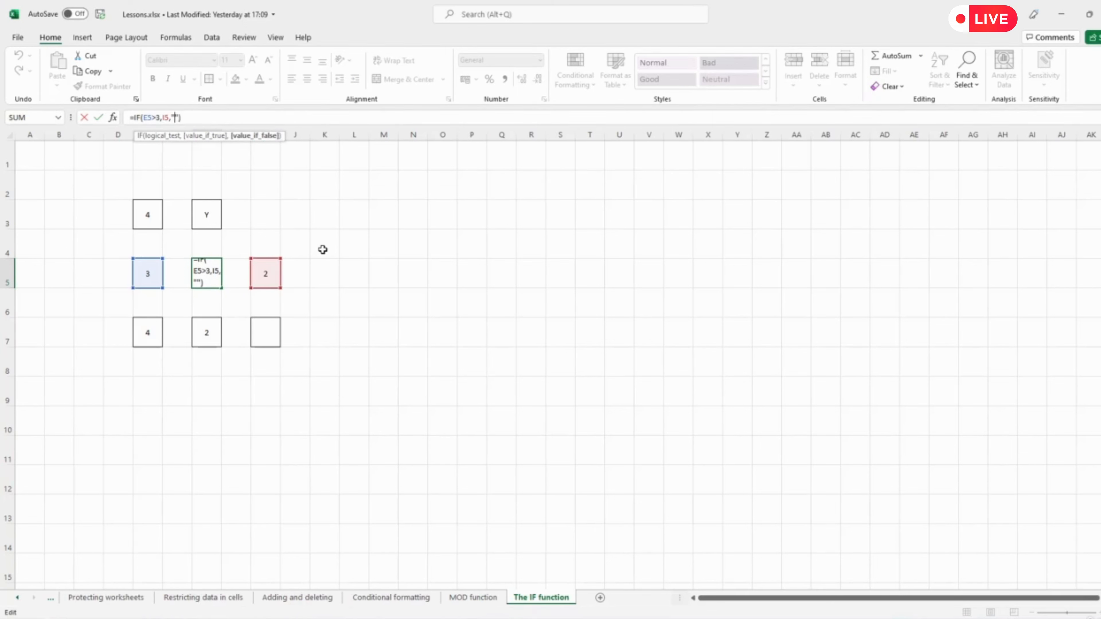
{"action": "left_click", "coordinate": [323, 250]}
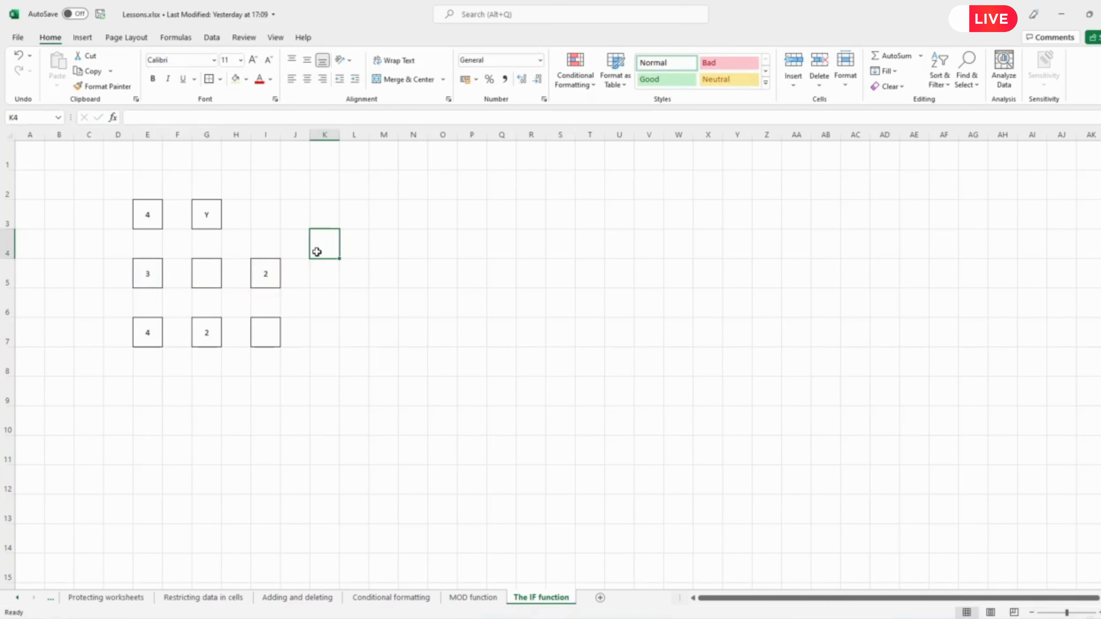
- Enter a formula in I7 that compares two cells and returns "Y" or "N": =IF(E7>G7,"Y", "N")
{"action": "left_click", "coordinate": [265, 332]}
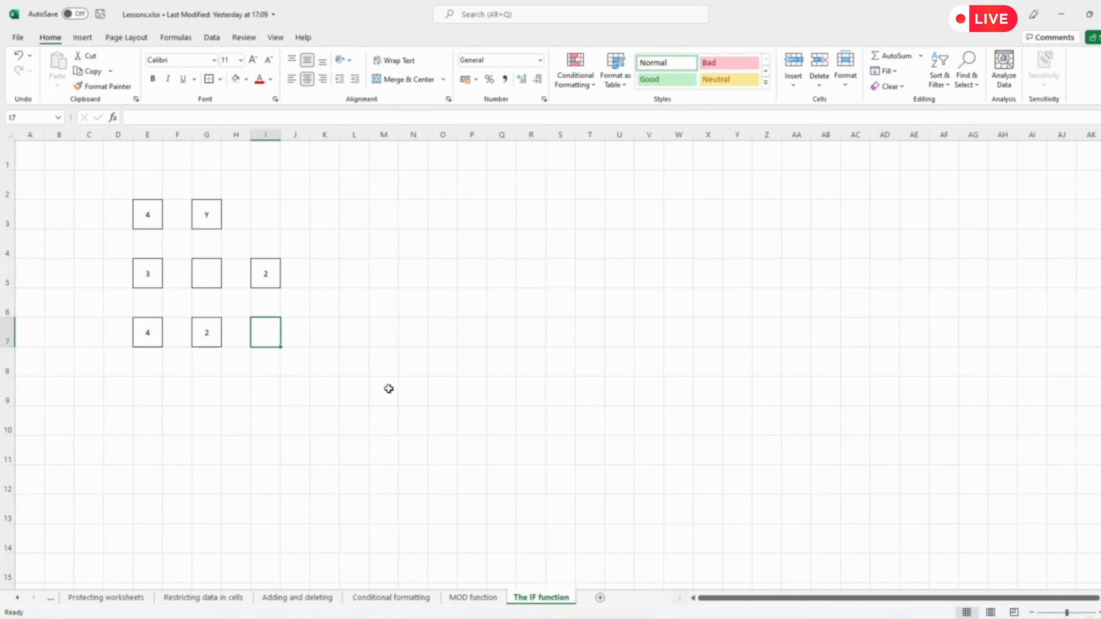
{"action": "type", "text": "=if"}
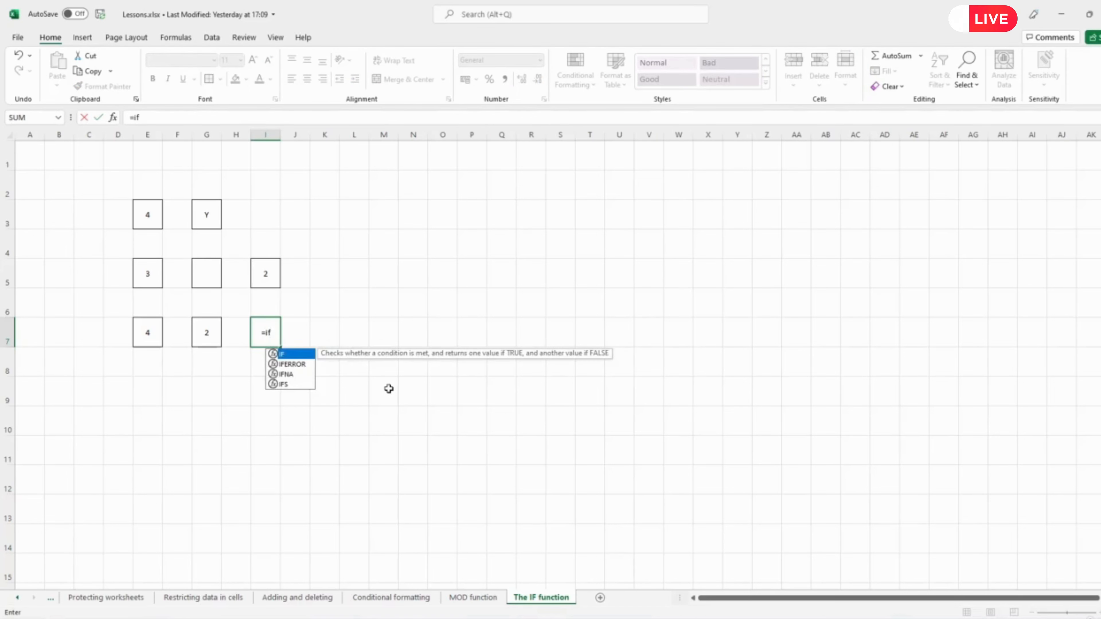
{"action": "type", "text": "("}
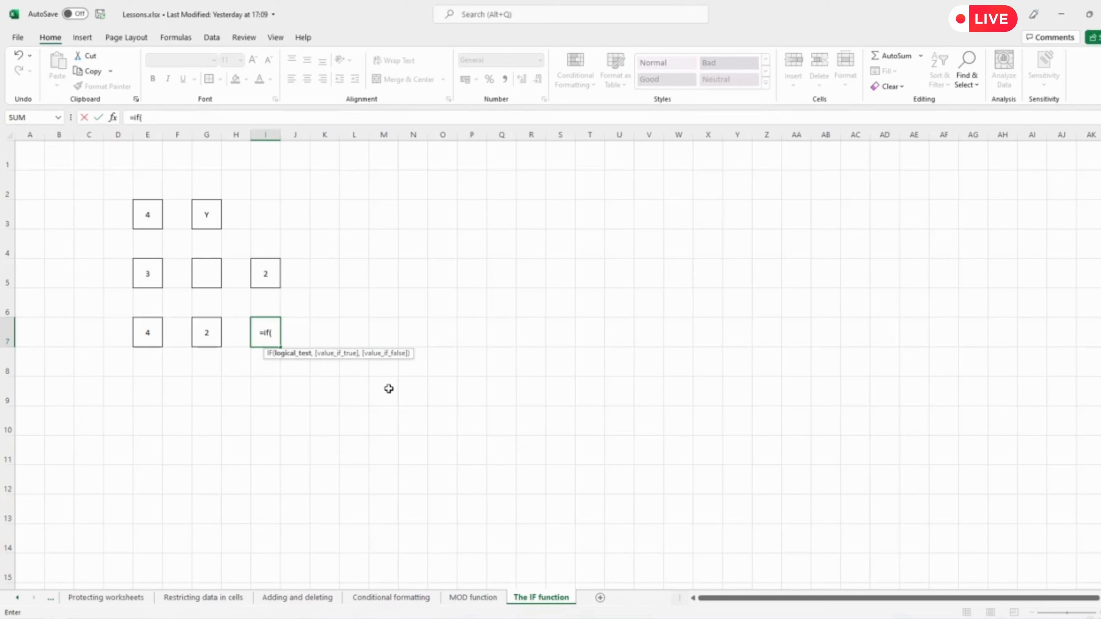
{"action": "left_click", "coordinate": [152, 336]}
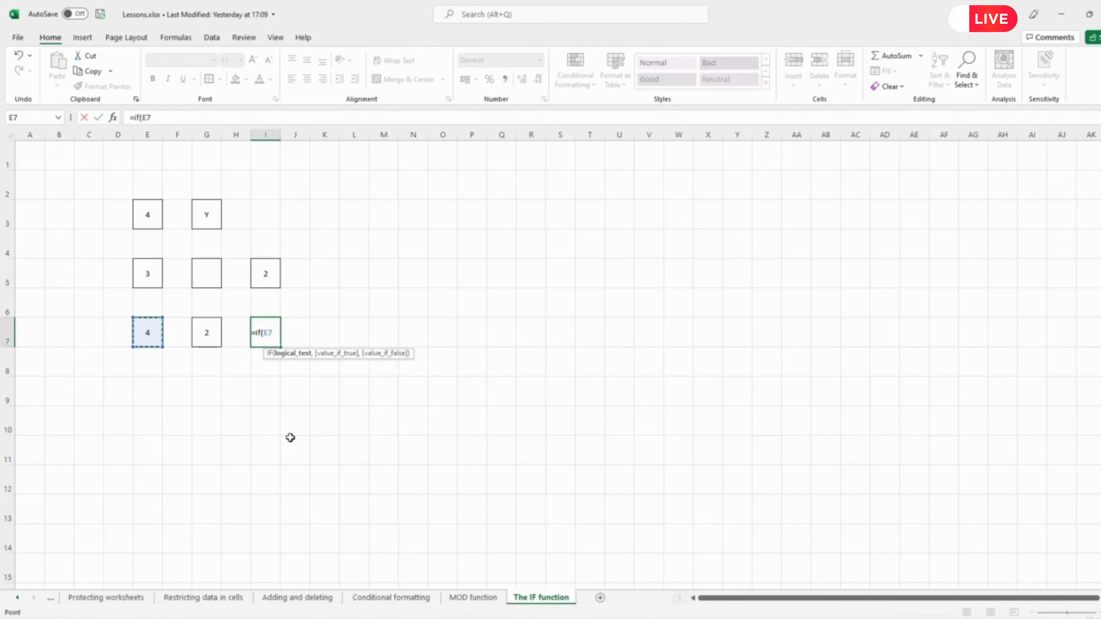
{"action": "type", "text": ">"}
{"action": "left_click", "coordinate": [207, 331]}
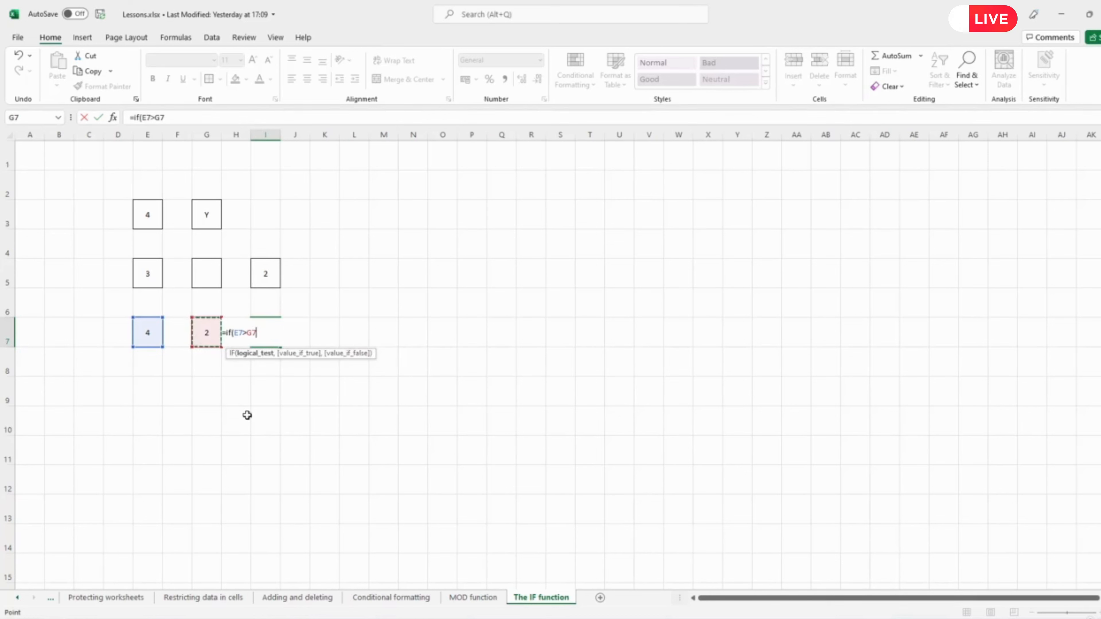
{"action": "type", "text": ",\"Y\", \"N\""}
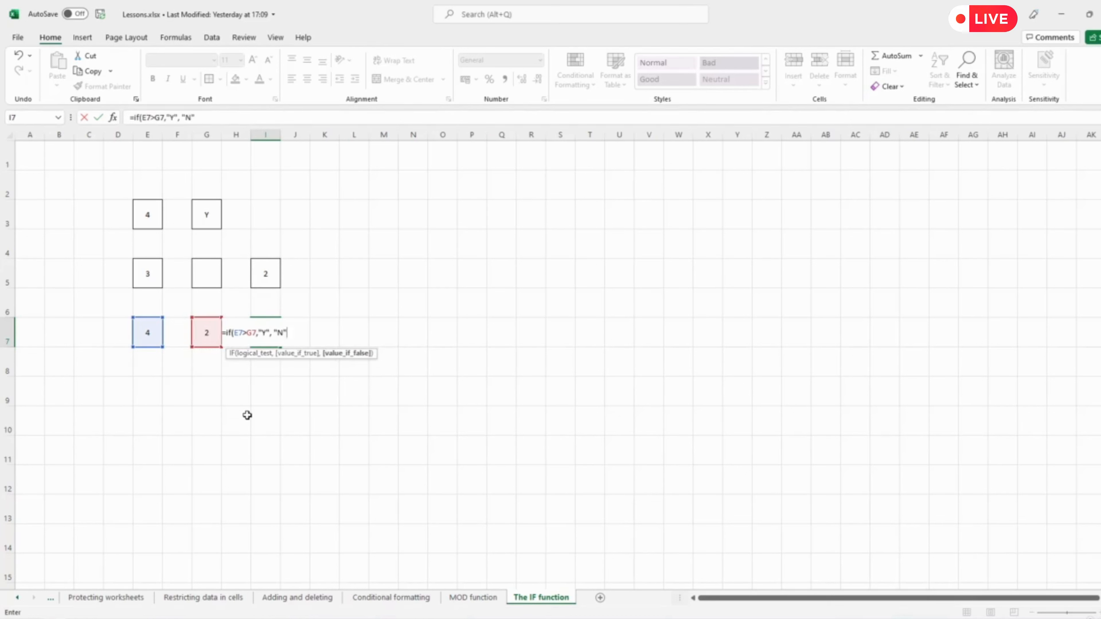
{"action": "key", "text": "Return"}
- Test the false case of the I7 formula by setting E7 to 1
{"action": "left_click", "coordinate": [148, 333]}
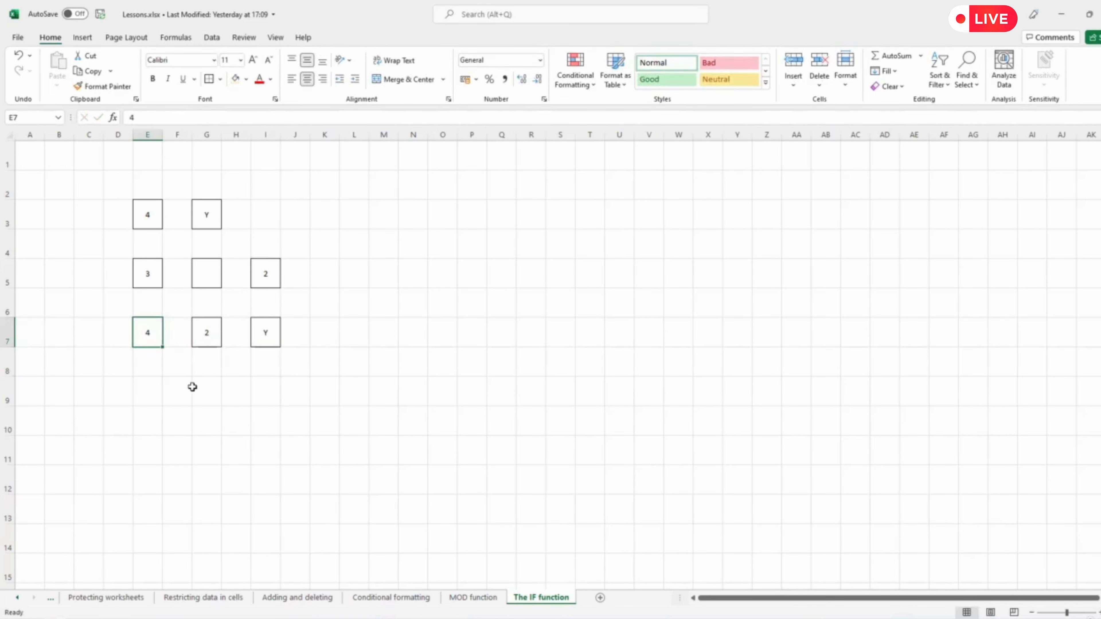
{"action": "type", "text": "1"}
{"action": "key", "text": "Return"}
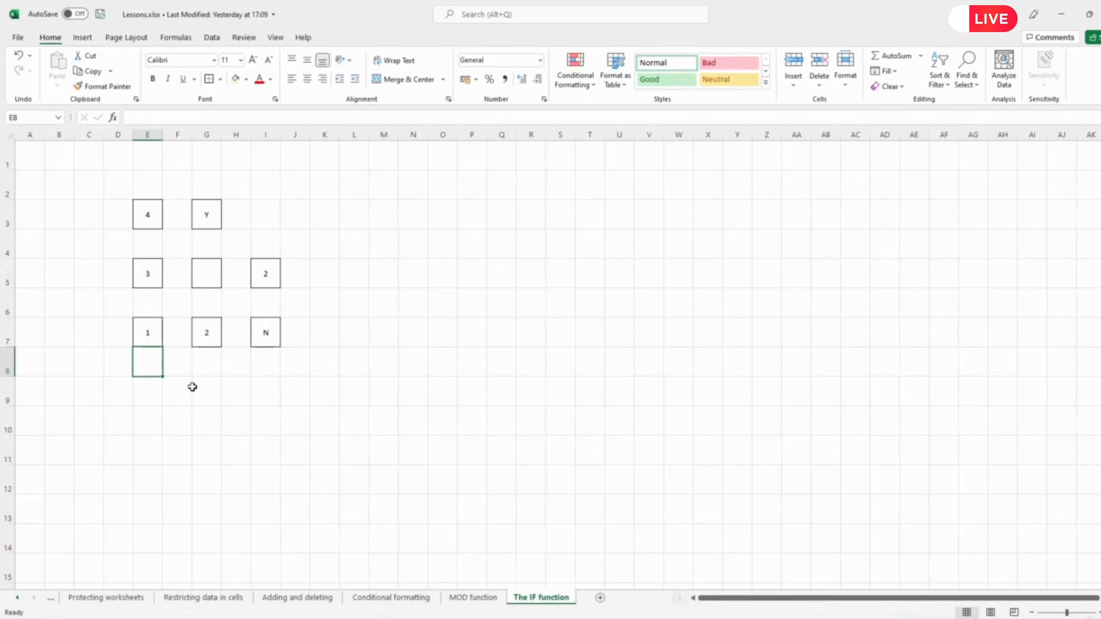
- Change the comparison in the I7 formula from greater than to equals: =IF(E7=G7,"Y", "N")
{"action": "left_click", "coordinate": [262, 335]}
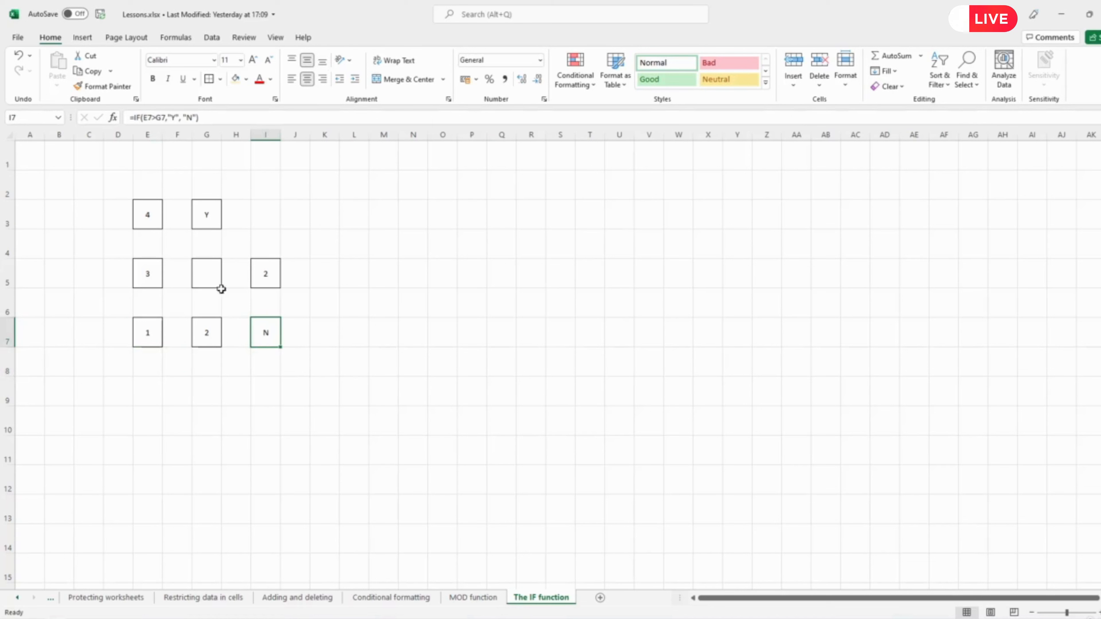
{"action": "left_click", "coordinate": [157, 118]}
{"action": "key", "text": "BackSpace"}
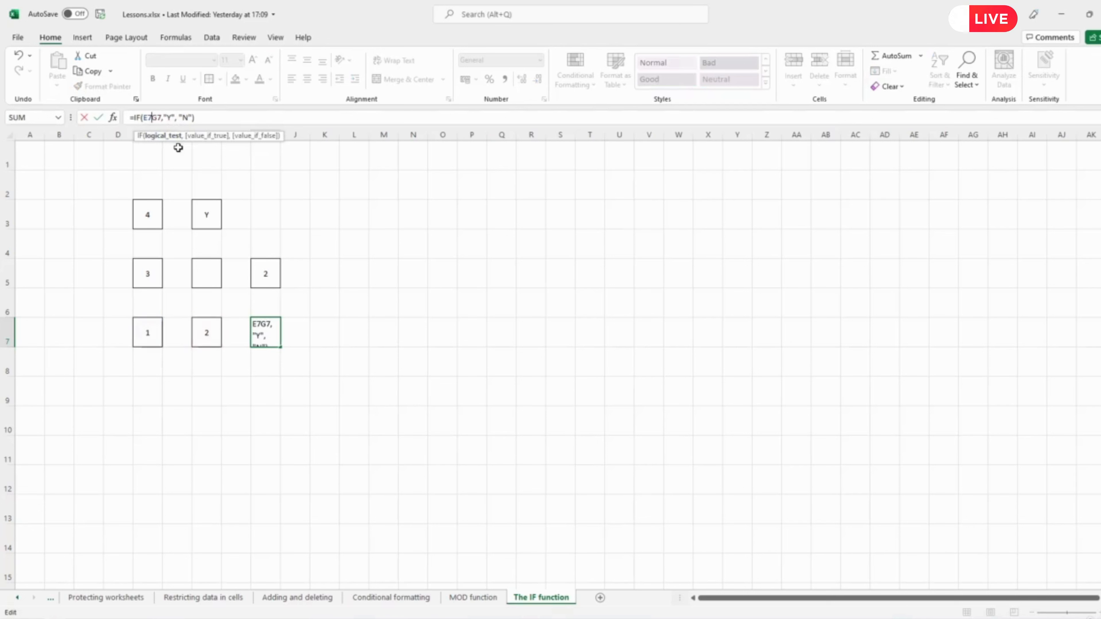
{"action": "type", "text": "="}
{"action": "key", "text": "Return"}
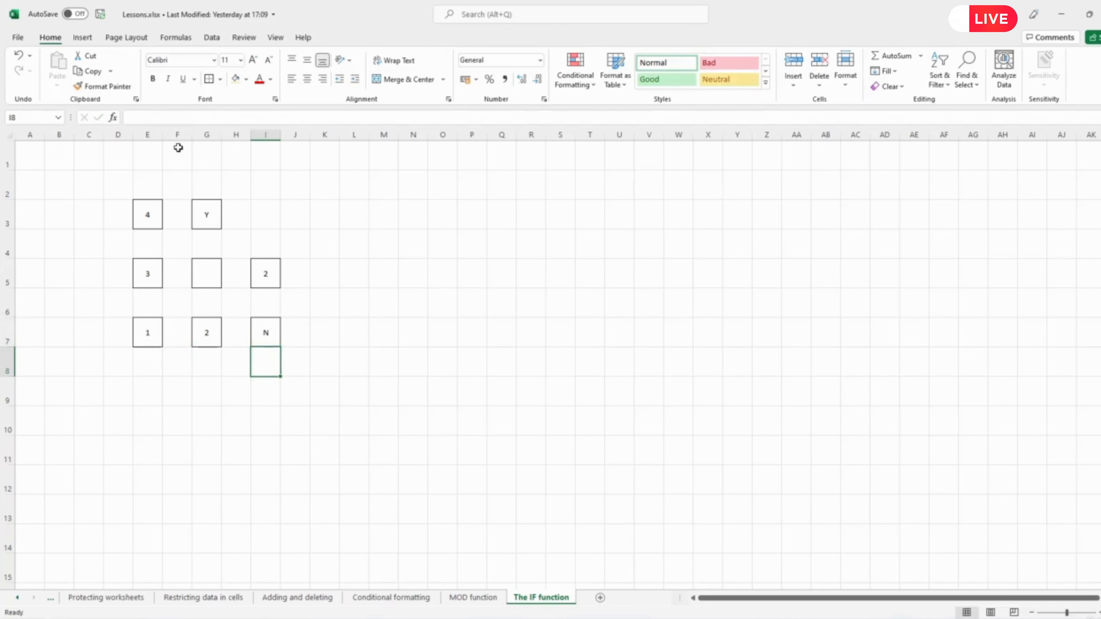
- Set E7 to 2 to test the I7 formula with two equal values
{"action": "left_click", "coordinate": [148, 328]}
{"action": "type", "text": "2"}
{"action": "key", "text": "Return"}
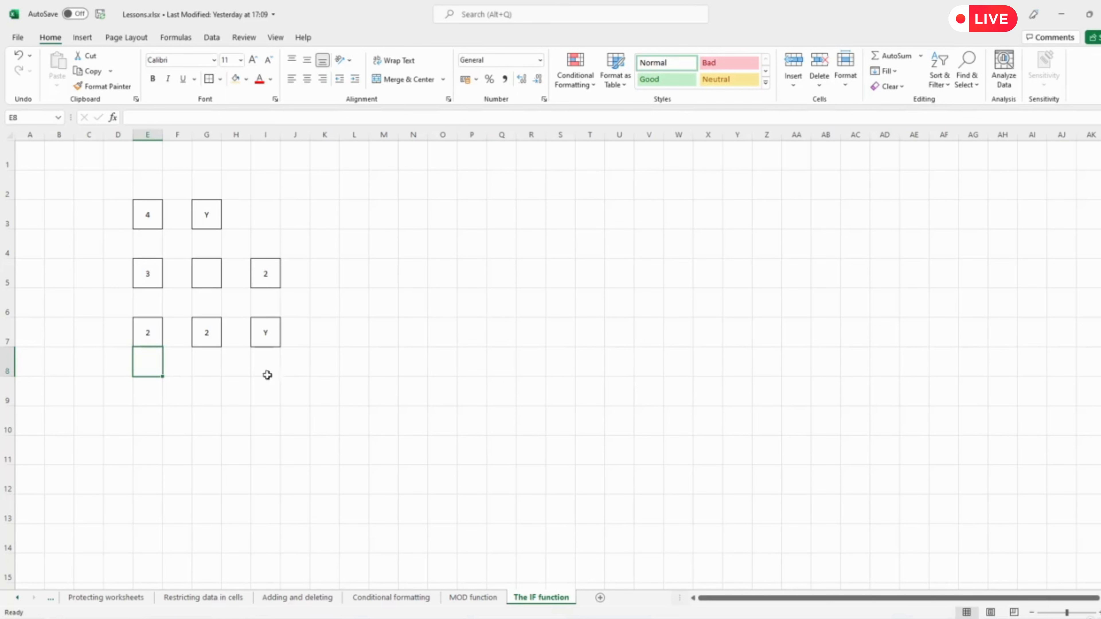
- Replace the "Y" result in the I7 formula with the product of the two compared cells: =IF(E7=G7,E7*G7, "N")
{"action": "left_click", "coordinate": [271, 330]}
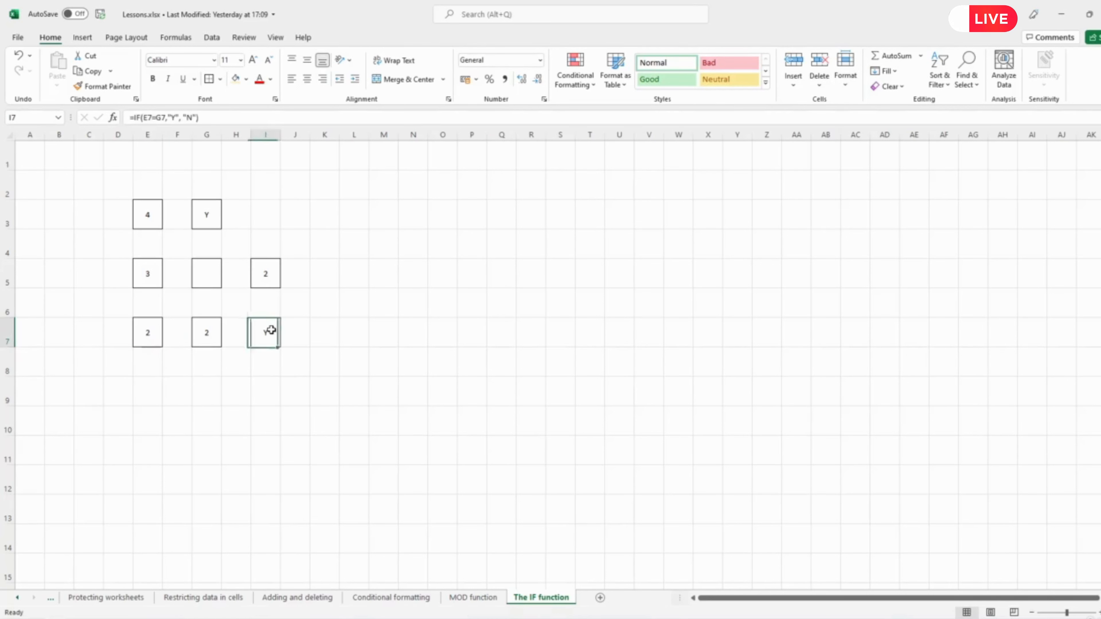
{"action": "left_click", "coordinate": [178, 118]}
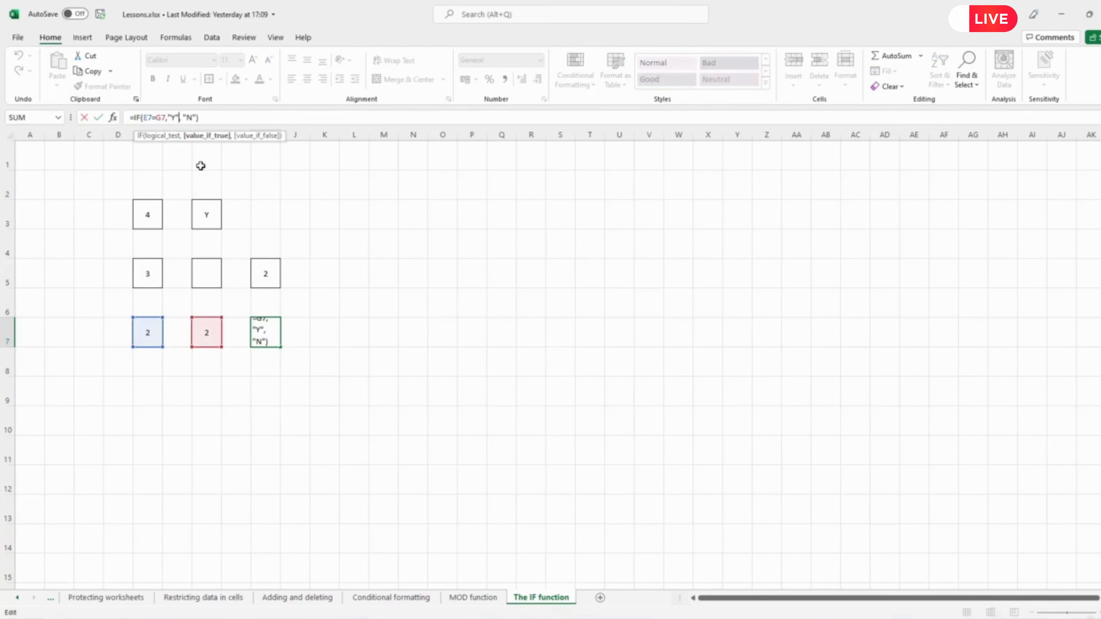
{"action": "key", "text": "BackSpace"}
{"action": "key", "text": "BackSpace"}
{"action": "key", "text": "BackSpace"}
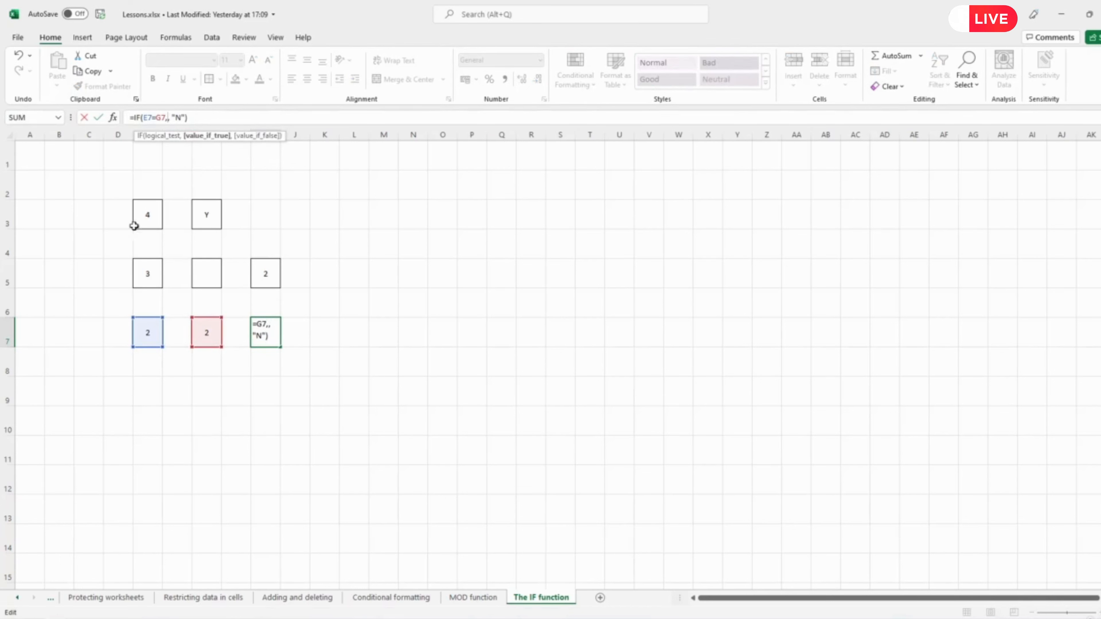
{"action": "left_click", "coordinate": [152, 333]}
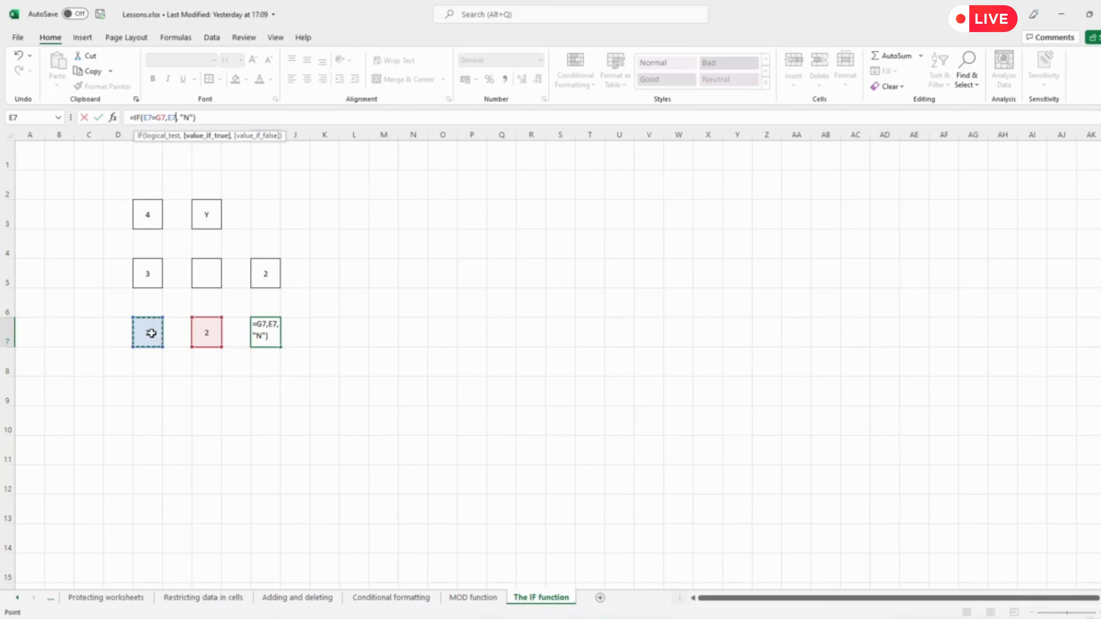
{"action": "type", "text": "*"}
{"action": "left_click", "coordinate": [206, 327]}
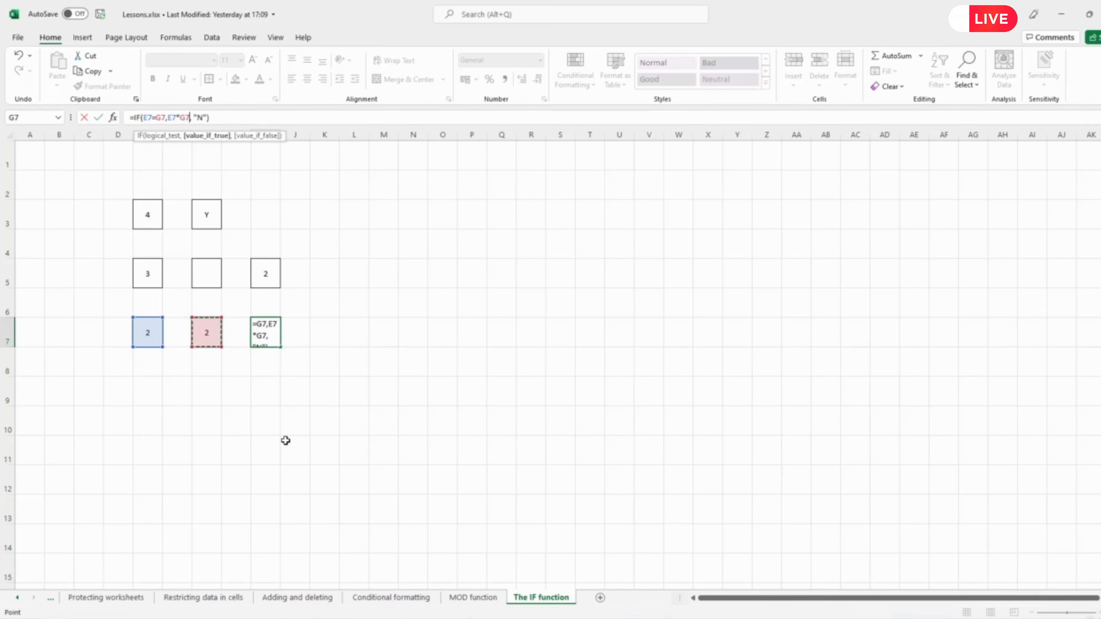
{"action": "key", "text": "Return"}
- Test the I7 formula with unequal and equal inputs by setting E7 to 3, followed by G7 to 3
{"action": "left_click", "coordinate": [148, 334]}
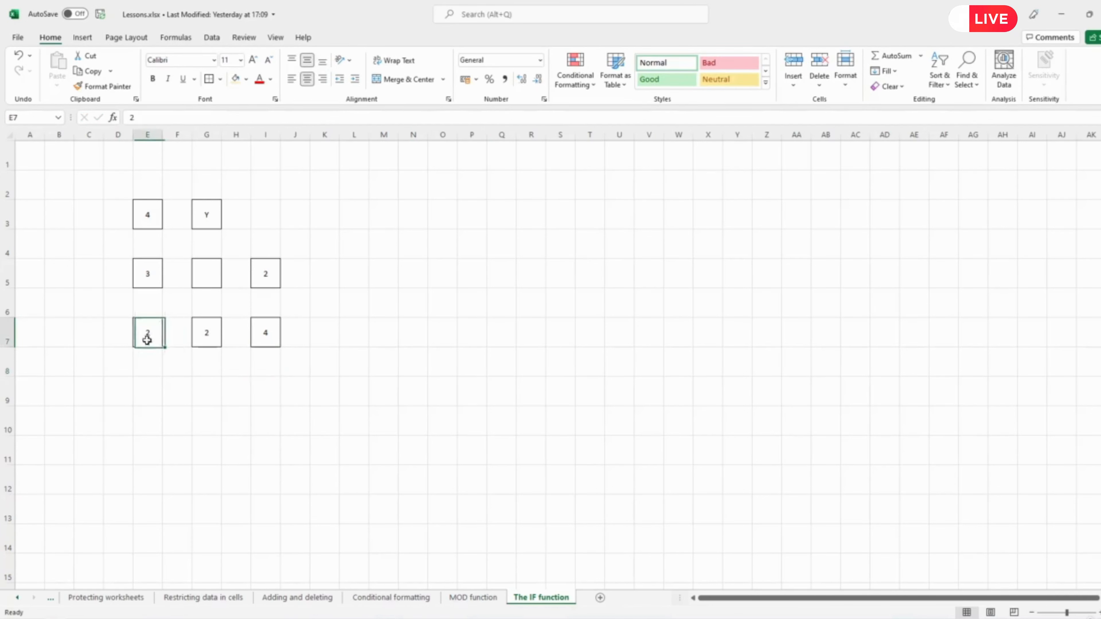
{"action": "type", "text": "3"}
{"action": "key", "text": "Tab"}
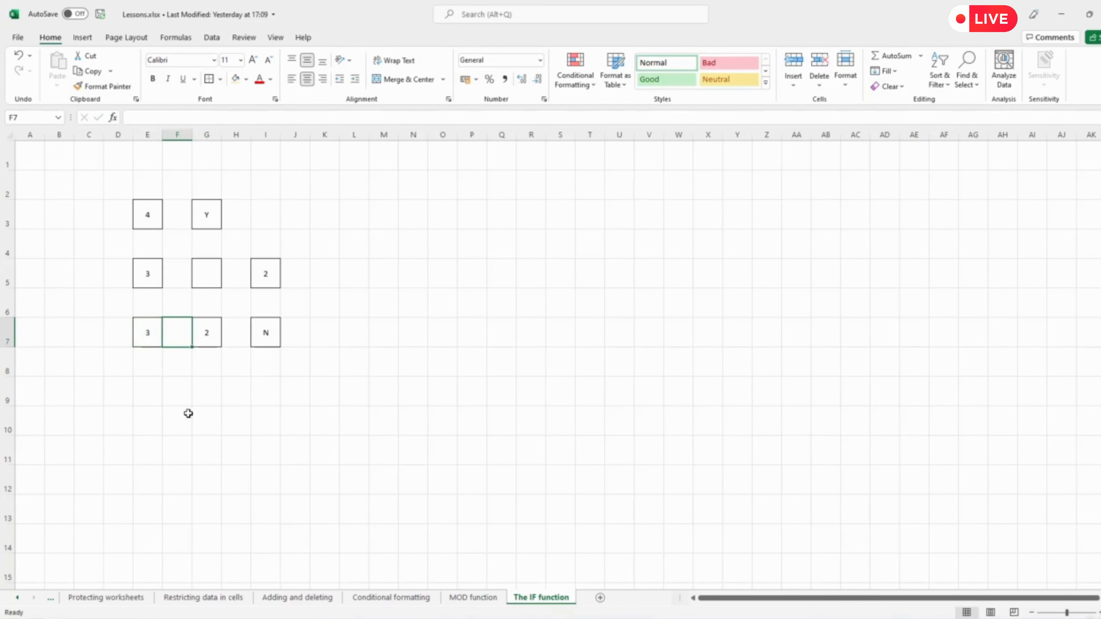
{"action": "key", "text": "Tab"}
{"action": "type", "text": "3"}
{"action": "key", "text": "Tab"}
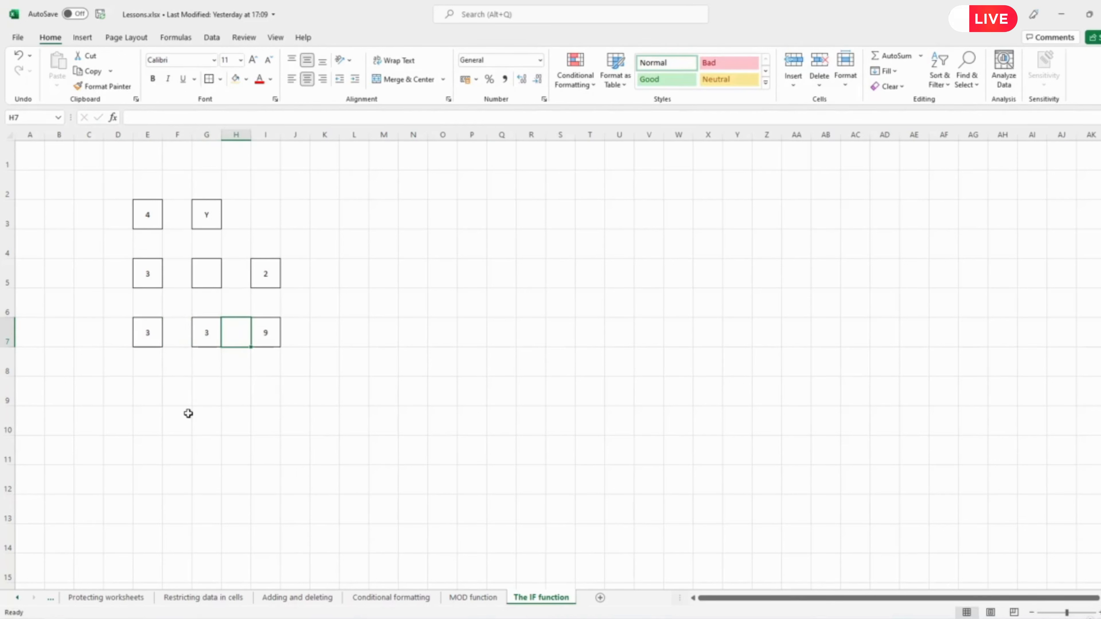
- Replace the product in the I7 formula with a nested MOD function: =IF(E7=G7,MOD(E7,G7), "N")
{"action": "key", "text": "Tab"}
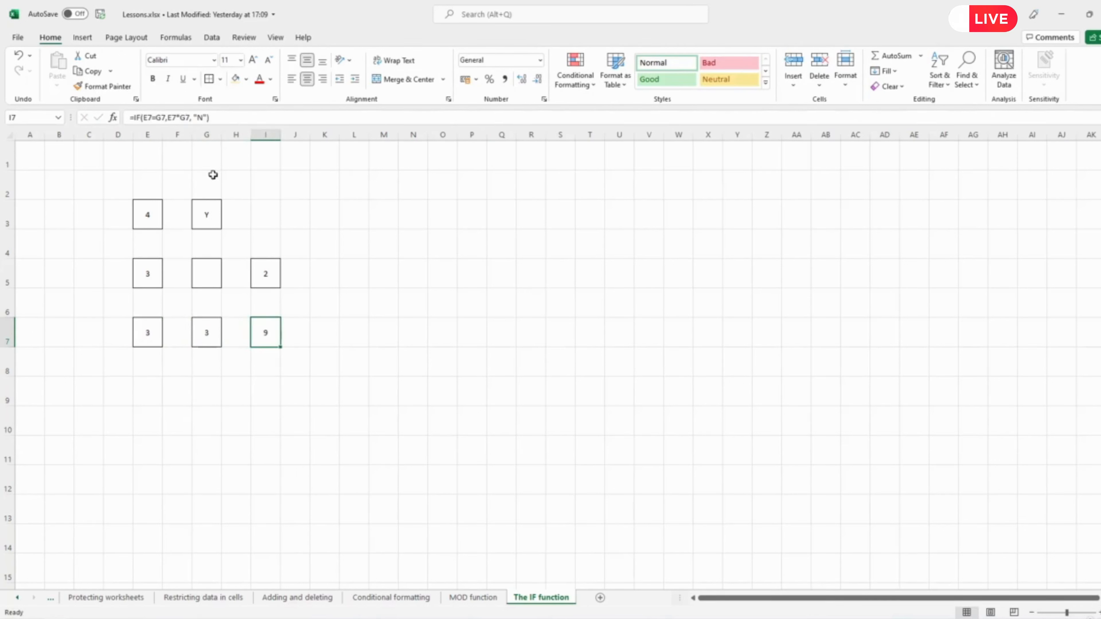
{"action": "left_click", "coordinate": [189, 116]}
{"action": "key", "text": "BackSpace"}
{"action": "key", "text": "BackSpace"}
{"action": "key", "text": "BackSpace"}
{"action": "key", "text": "BackSpace"}
{"action": "key", "text": "BackSpace"}
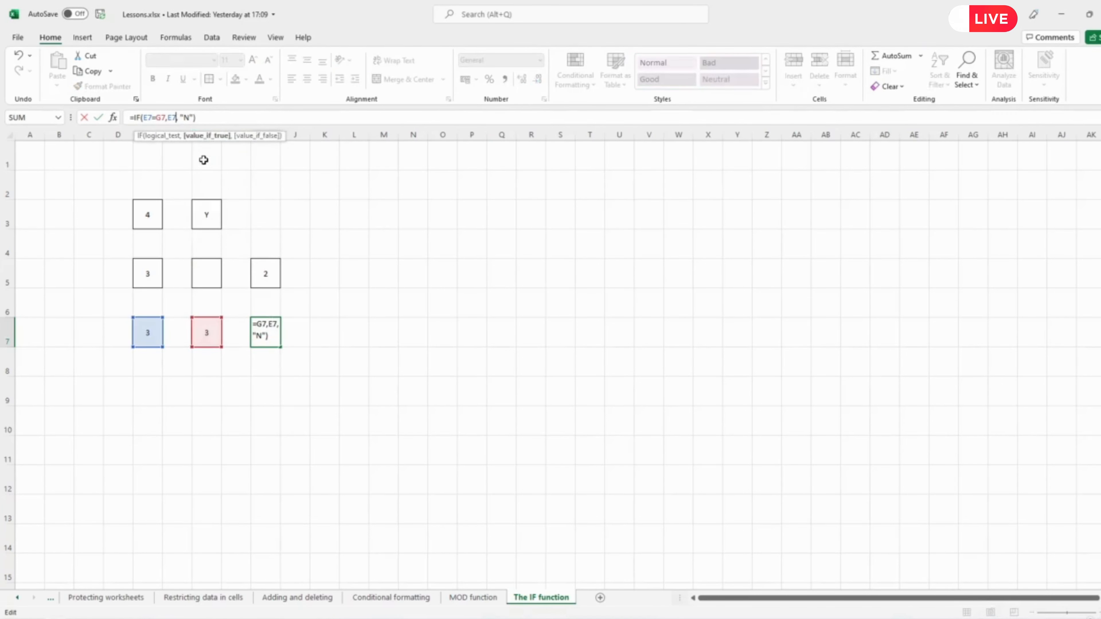
{"action": "type", "text": "mod("}
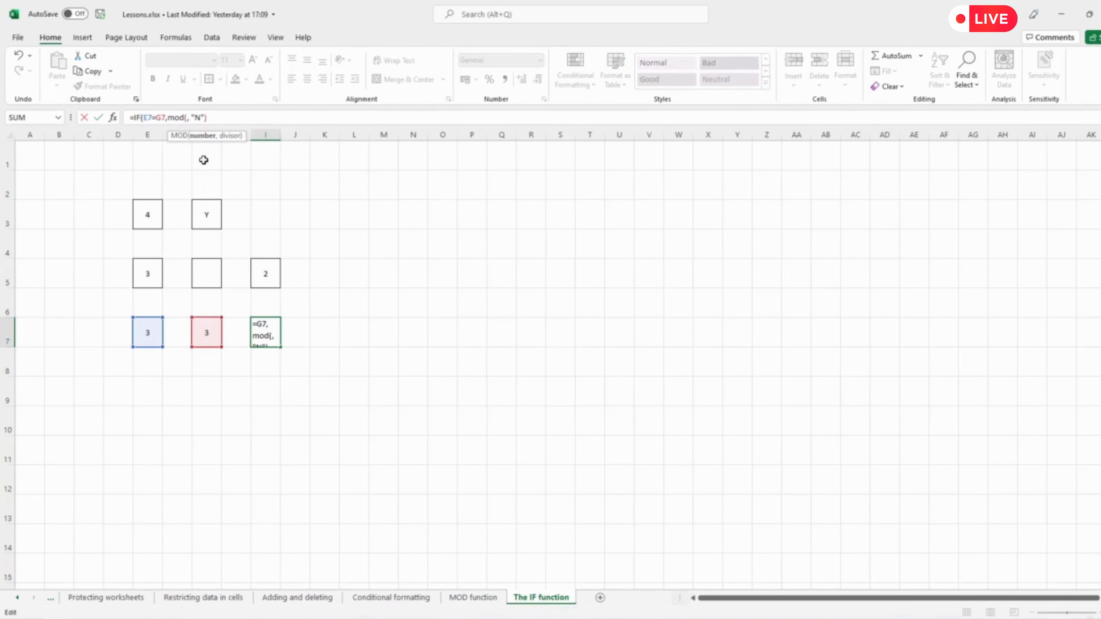
{"action": "type", "text": "E7,G"}
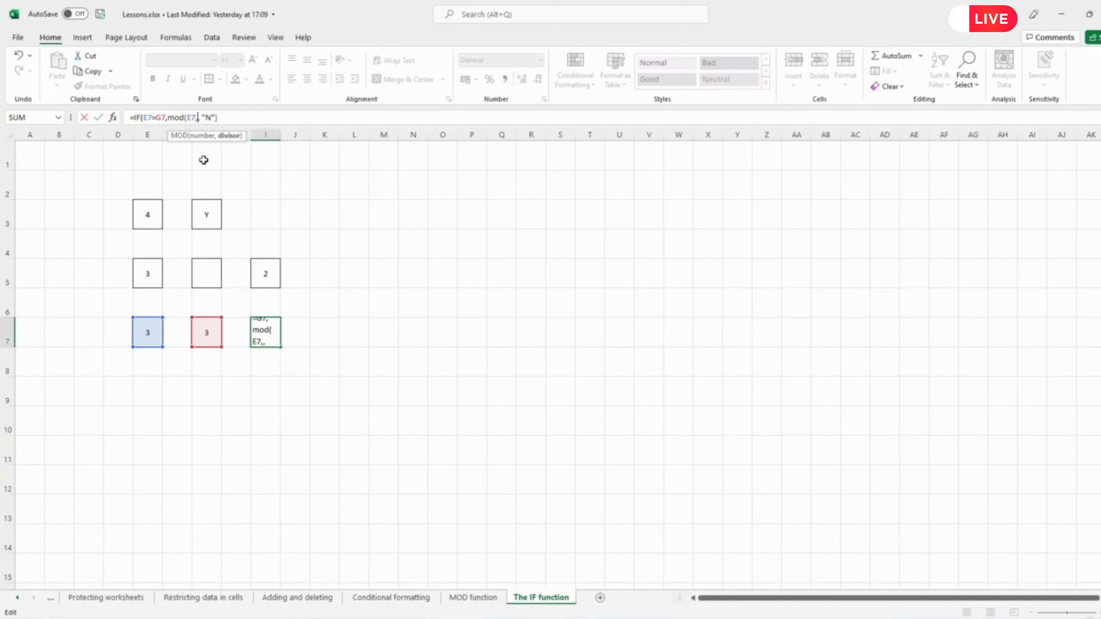
{"action": "type", "text": "7)"}
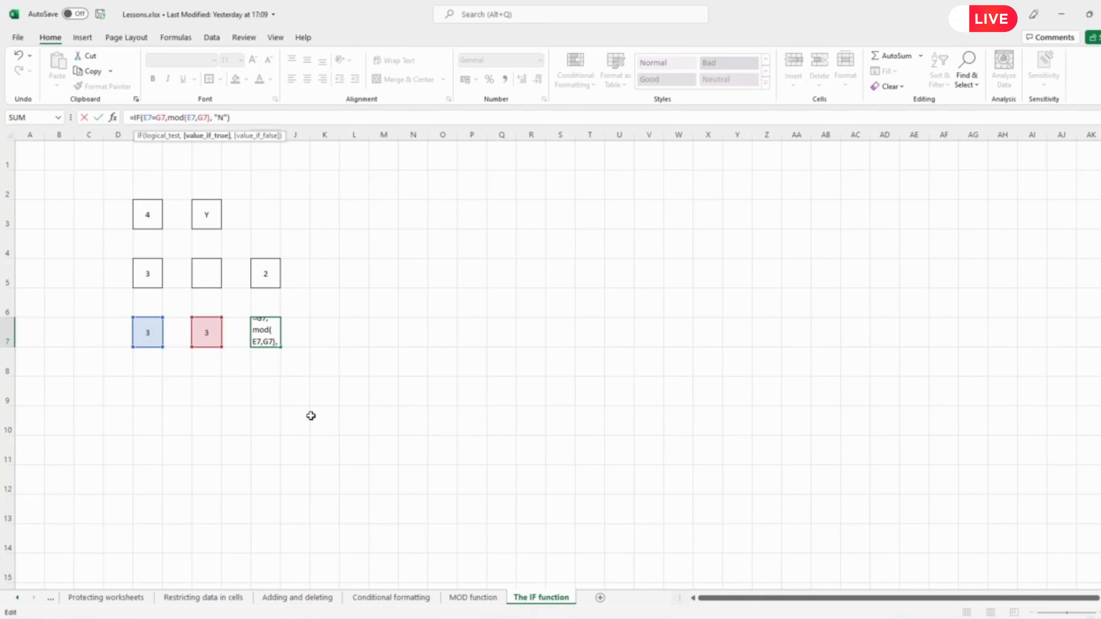
{"action": "key", "text": "Return"}
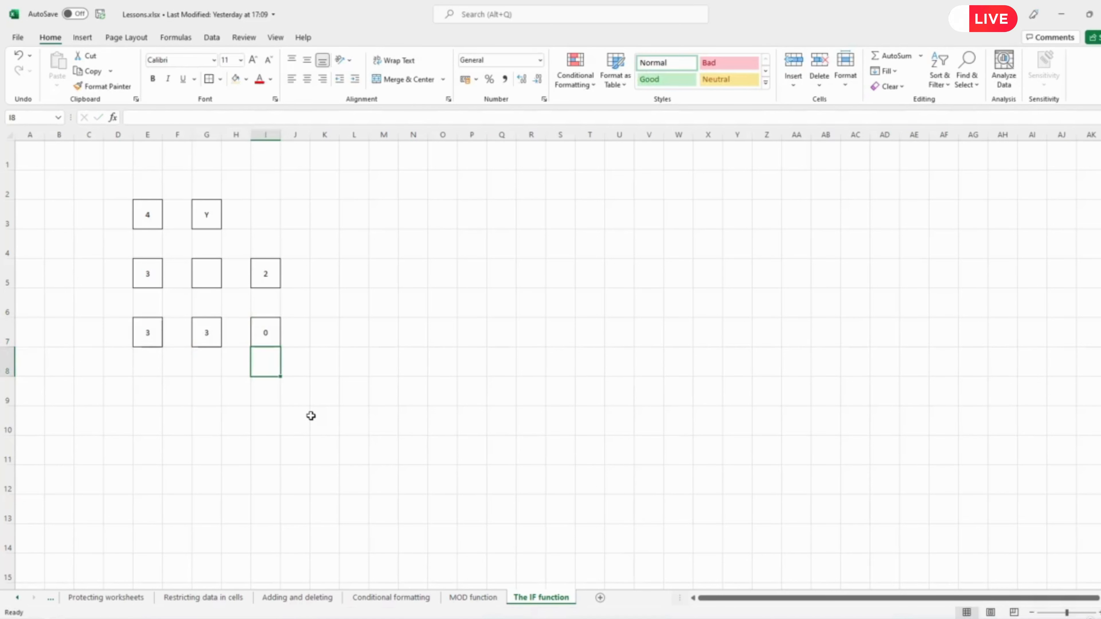
- Change the I7 formula to return E7 if the cells are equal and the MOD otherwise: =IF(E7=G7,E7,MOD(E7,G7))
{"action": "left_click", "coordinate": [265, 331]}
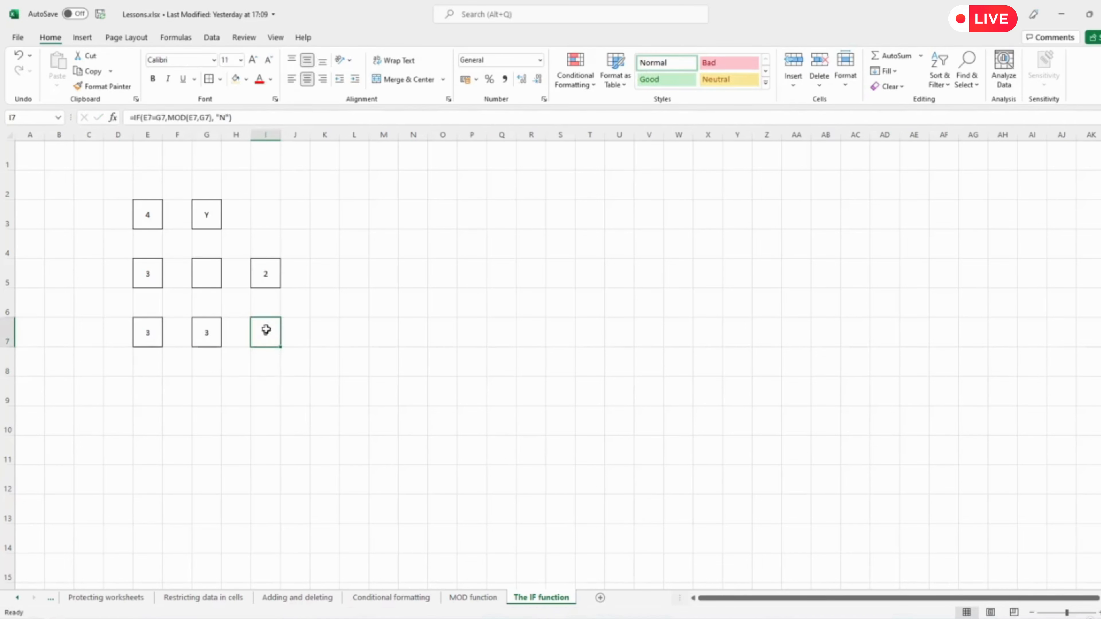
{"action": "left_click", "coordinate": [167, 117]}
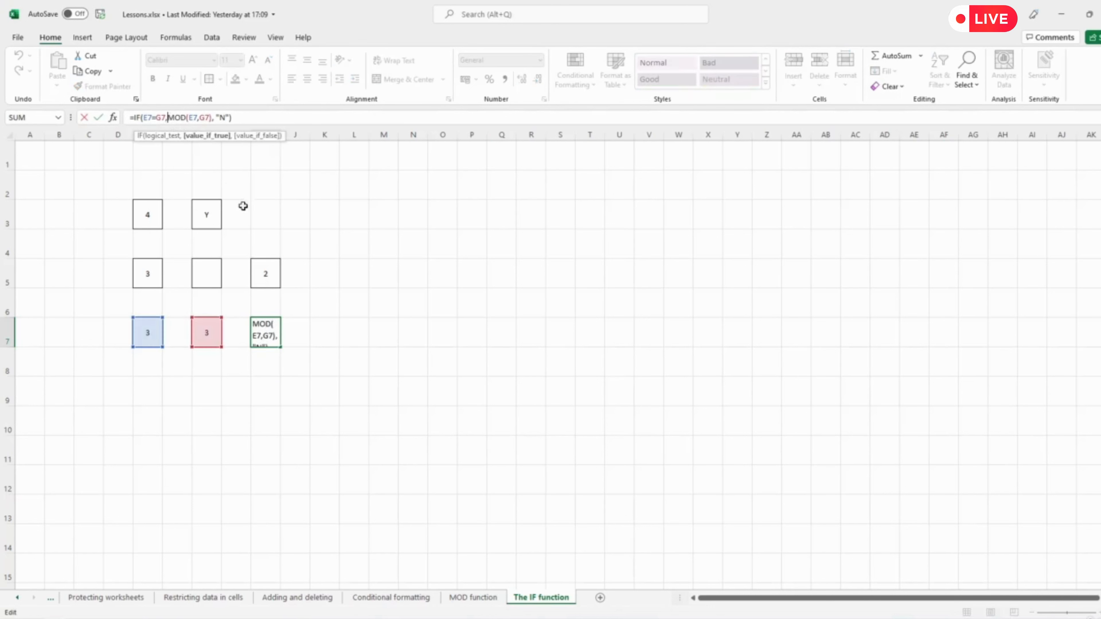
{"action": "left_click", "coordinate": [148, 334]}
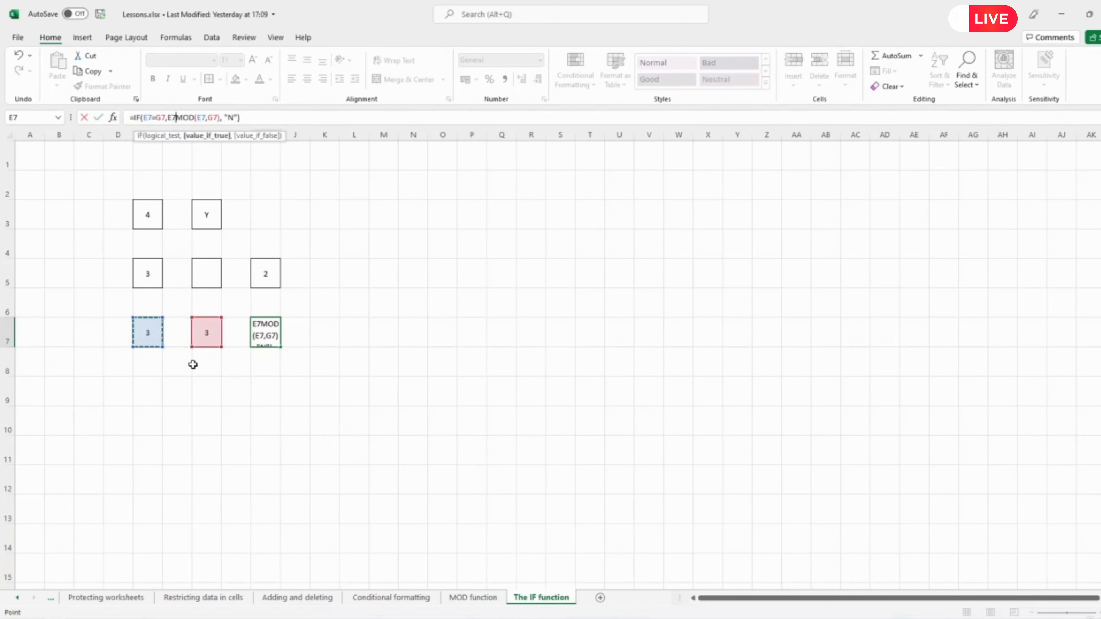
{"action": "type", "text": ","}
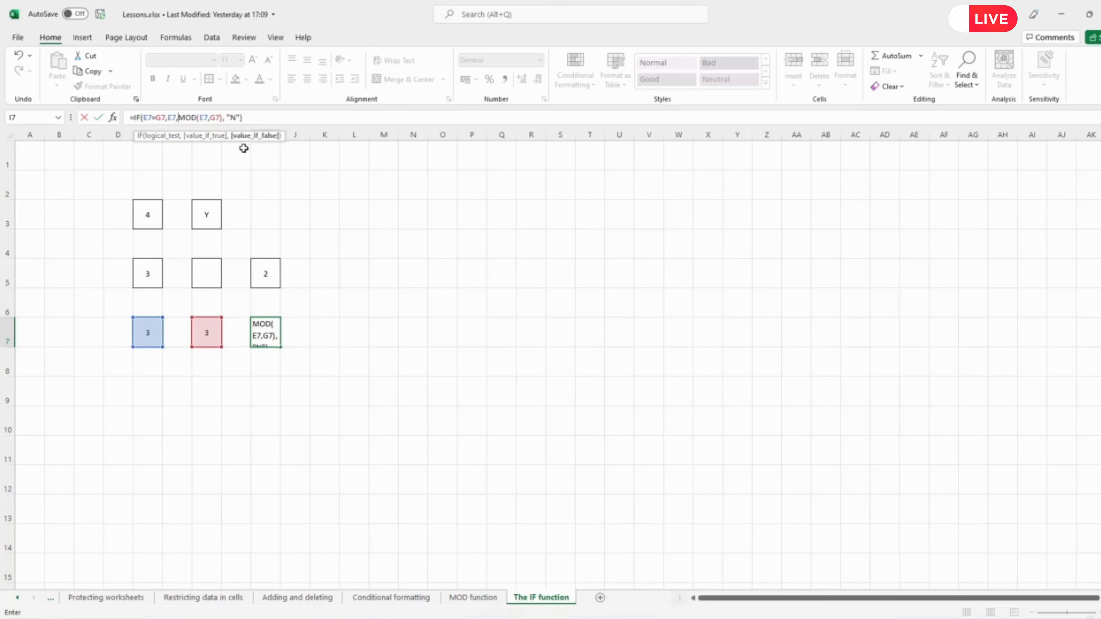
{"action": "left_click", "coordinate": [238, 118]}
{"action": "key", "text": "BackSpace"}
{"action": "key", "text": "BackSpace"}
{"action": "key", "text": "BackSpace"}
{"action": "key", "text": "BackSpace"}
{"action": "key", "text": "BackSpace"}
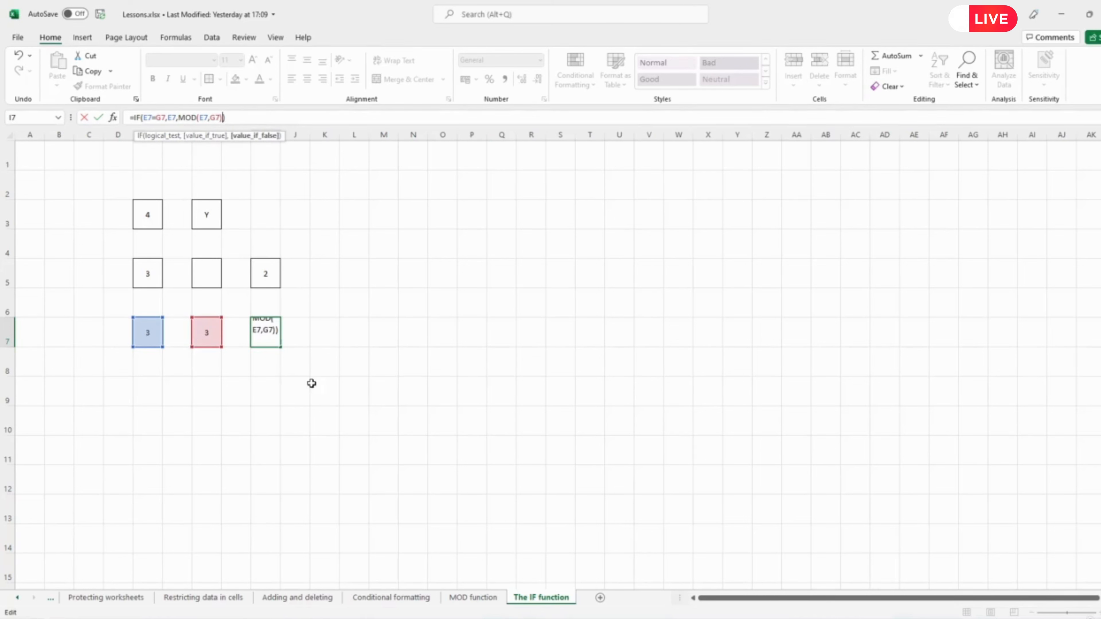
{"action": "key", "text": "Return"}
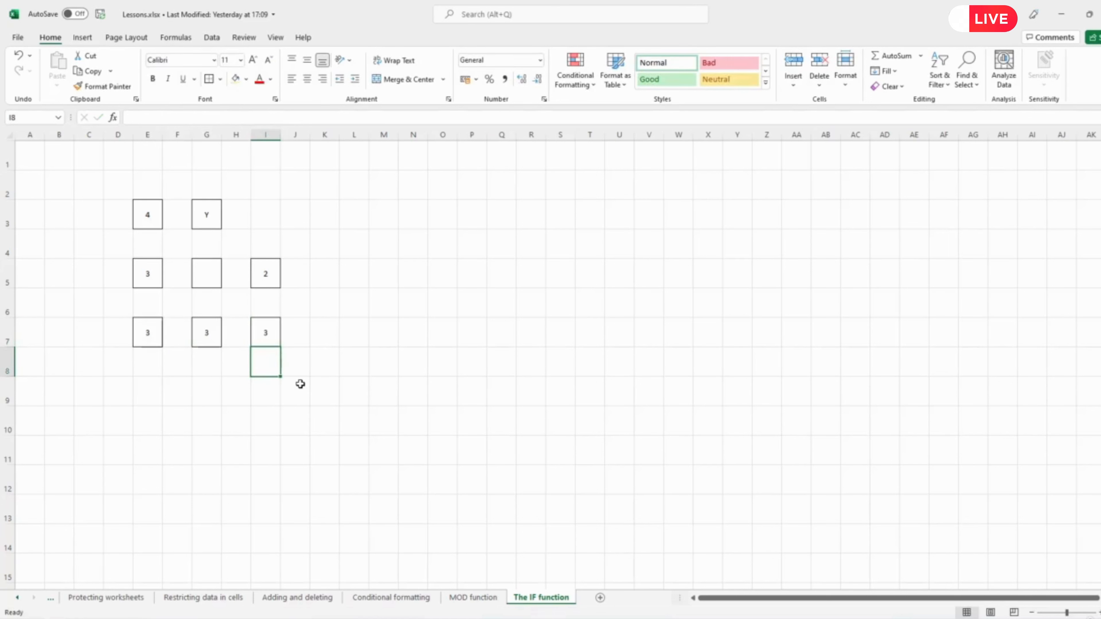
- Test the MOD result of the I7 formula by setting E7 to 2 and then to 6
{"action": "left_click", "coordinate": [147, 337]}
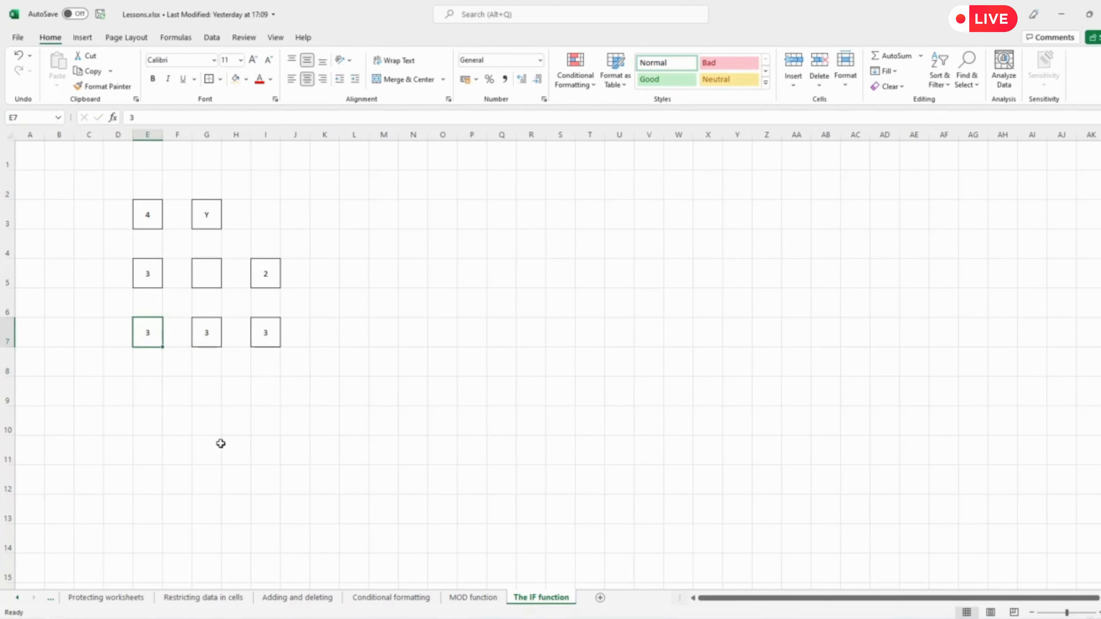
{"action": "type", "text": "2"}
{"action": "key", "text": "Return"}
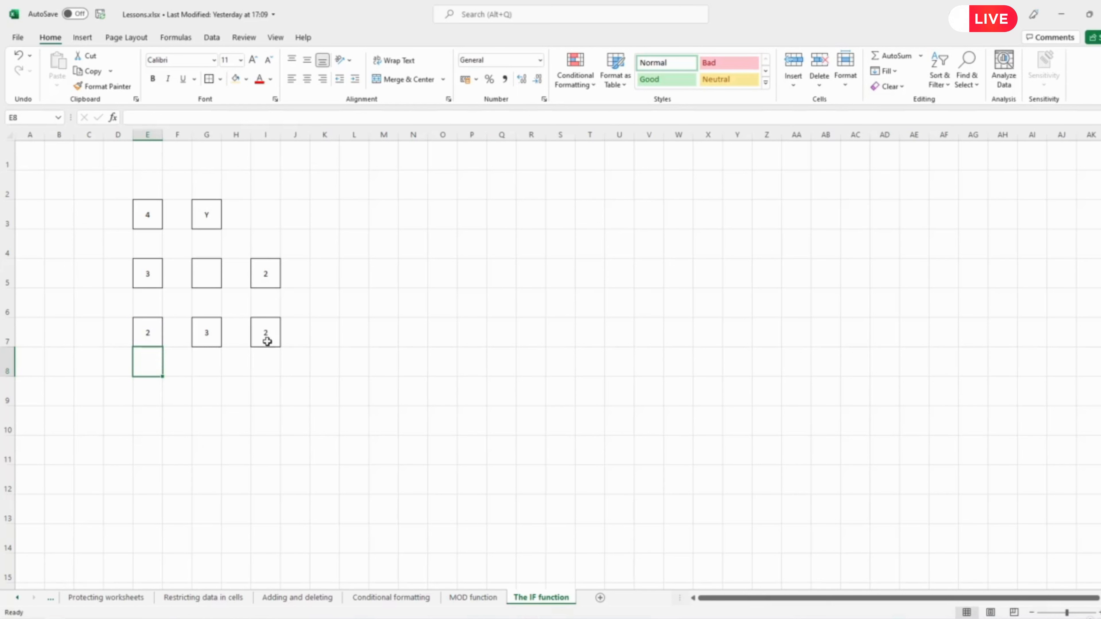
{"action": "left_click", "coordinate": [144, 334]}
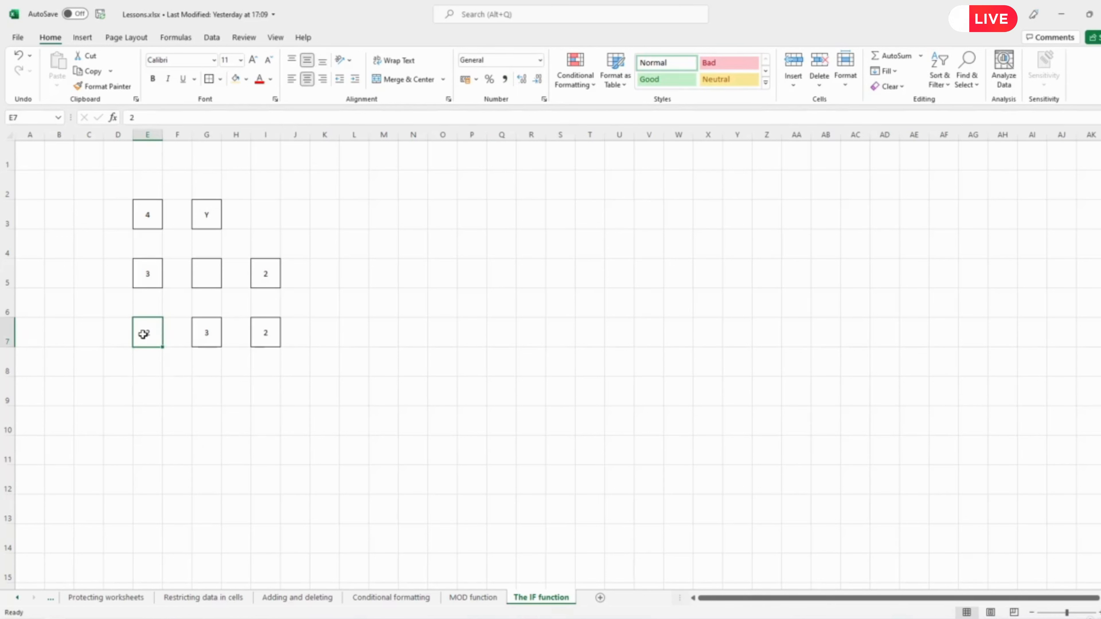
{"action": "type", "text": "6"}
{"action": "key", "text": "Return"}
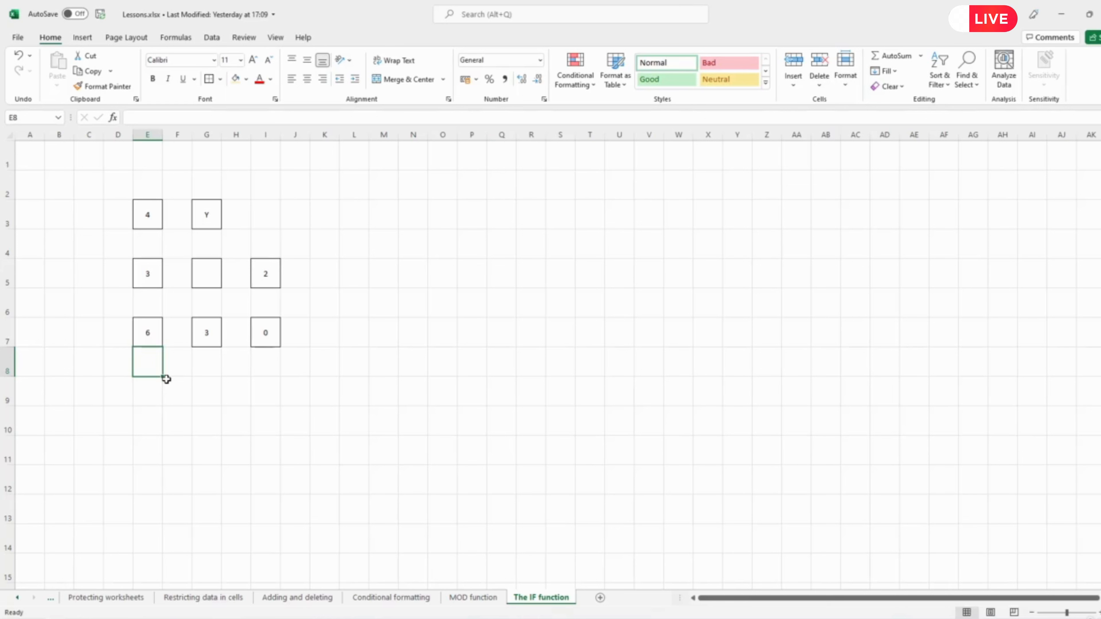
- Review the IF formulas in I7 and G5
{"action": "left_click", "coordinate": [272, 343]}
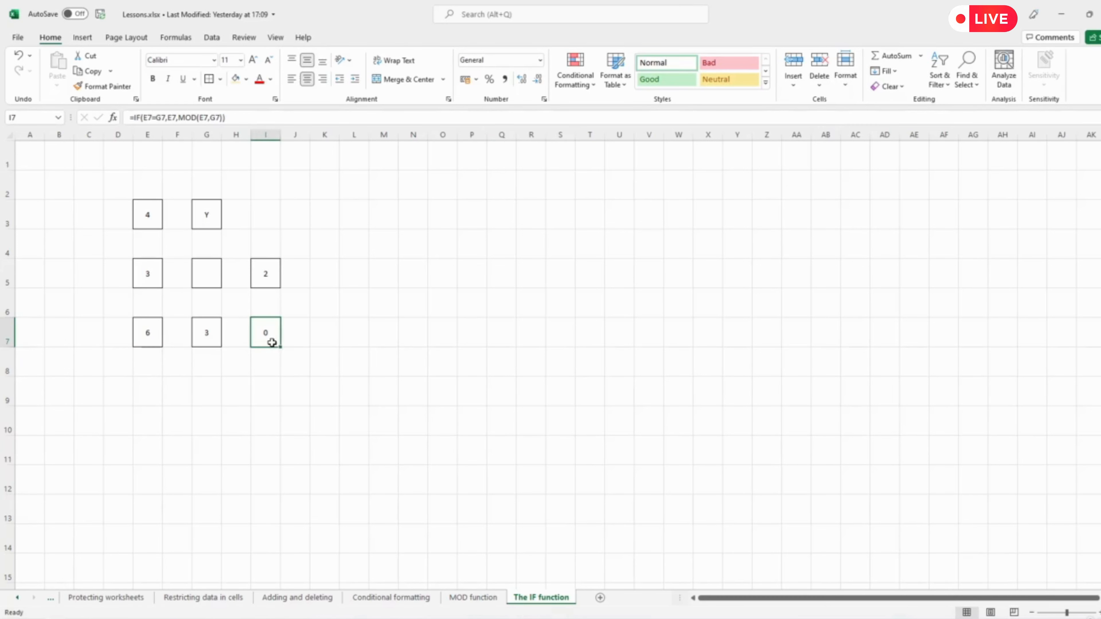
{"action": "left_click", "coordinate": [264, 276]}
{"action": "left_click", "coordinate": [208, 282]}
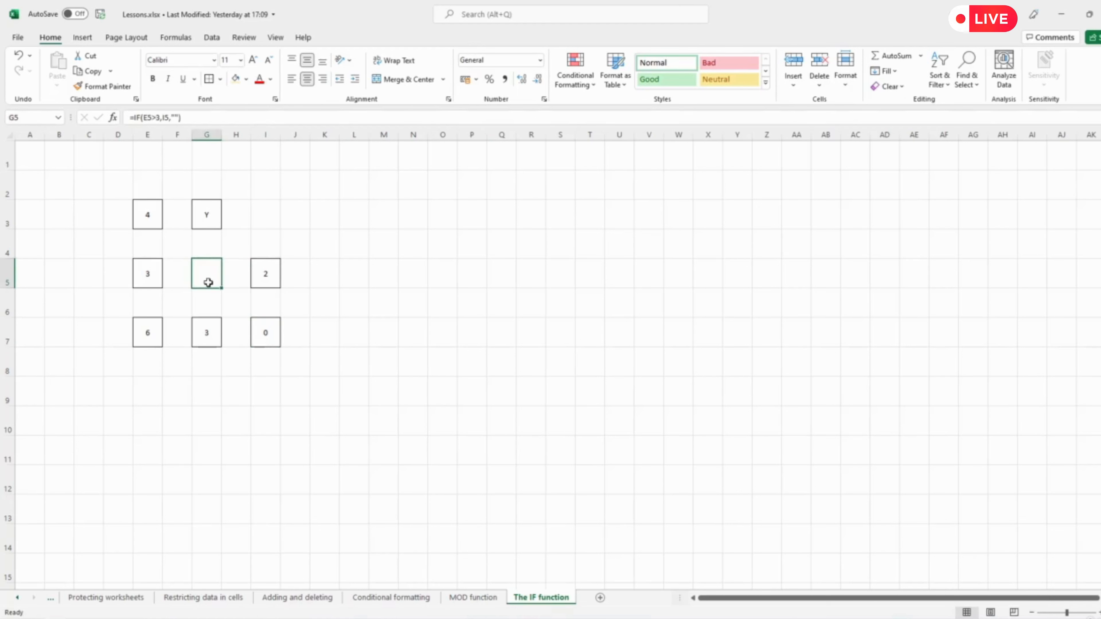